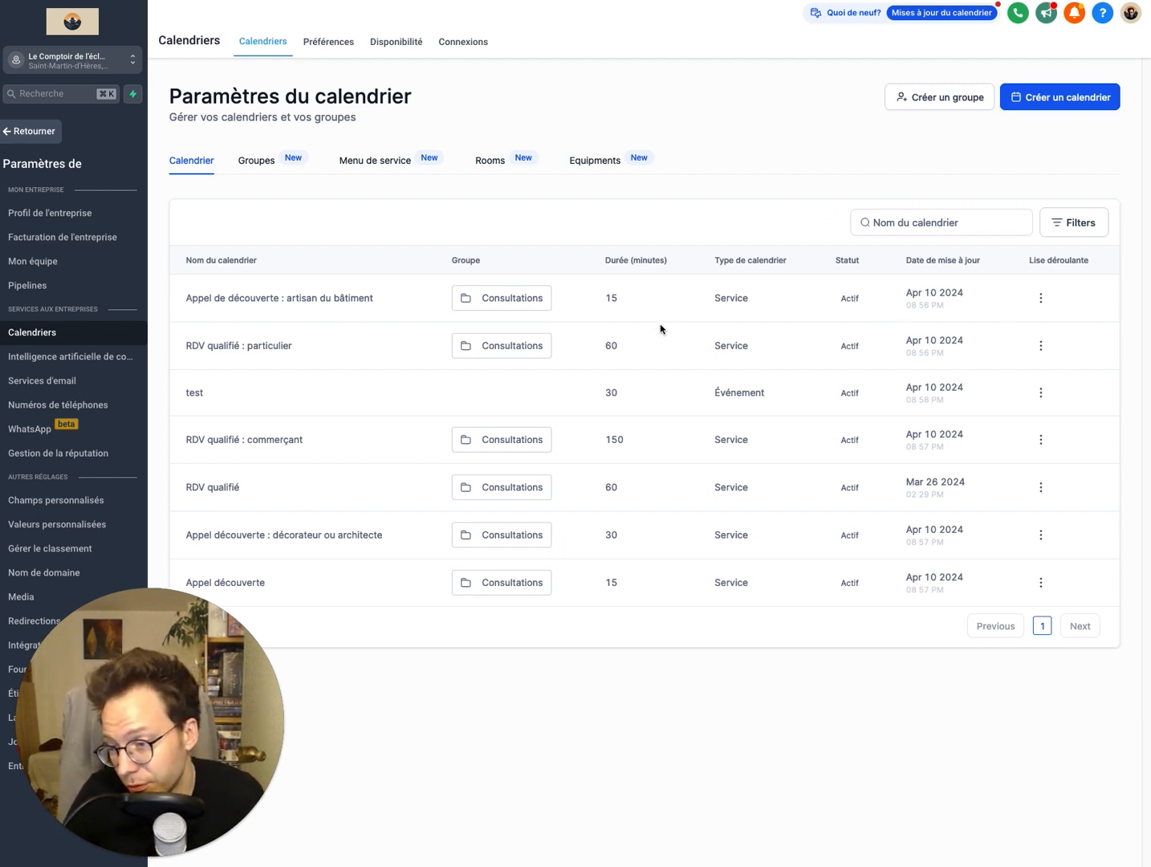
Step: Open the "Appel de découverte : artisan du bâtiment" calendar's notification settings and check the available notification types
click(1039, 297)
click(1046, 325)
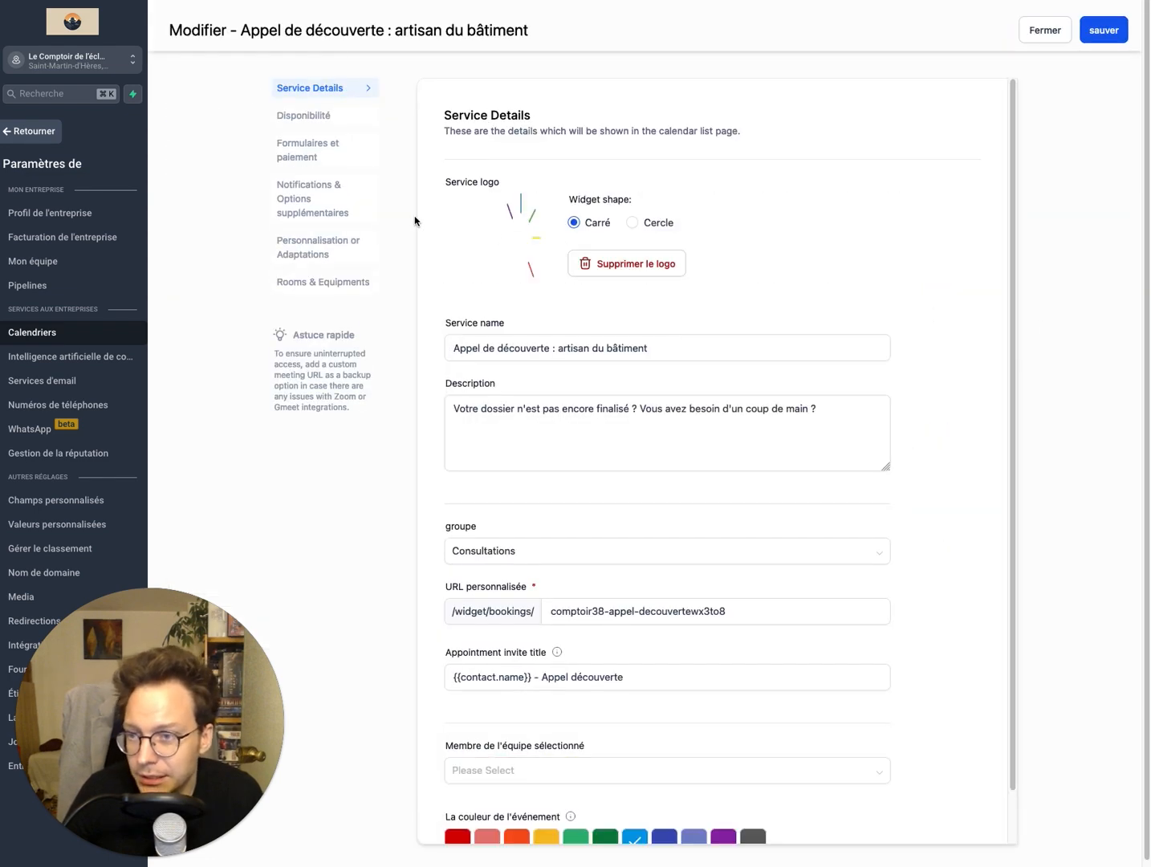
click(311, 205)
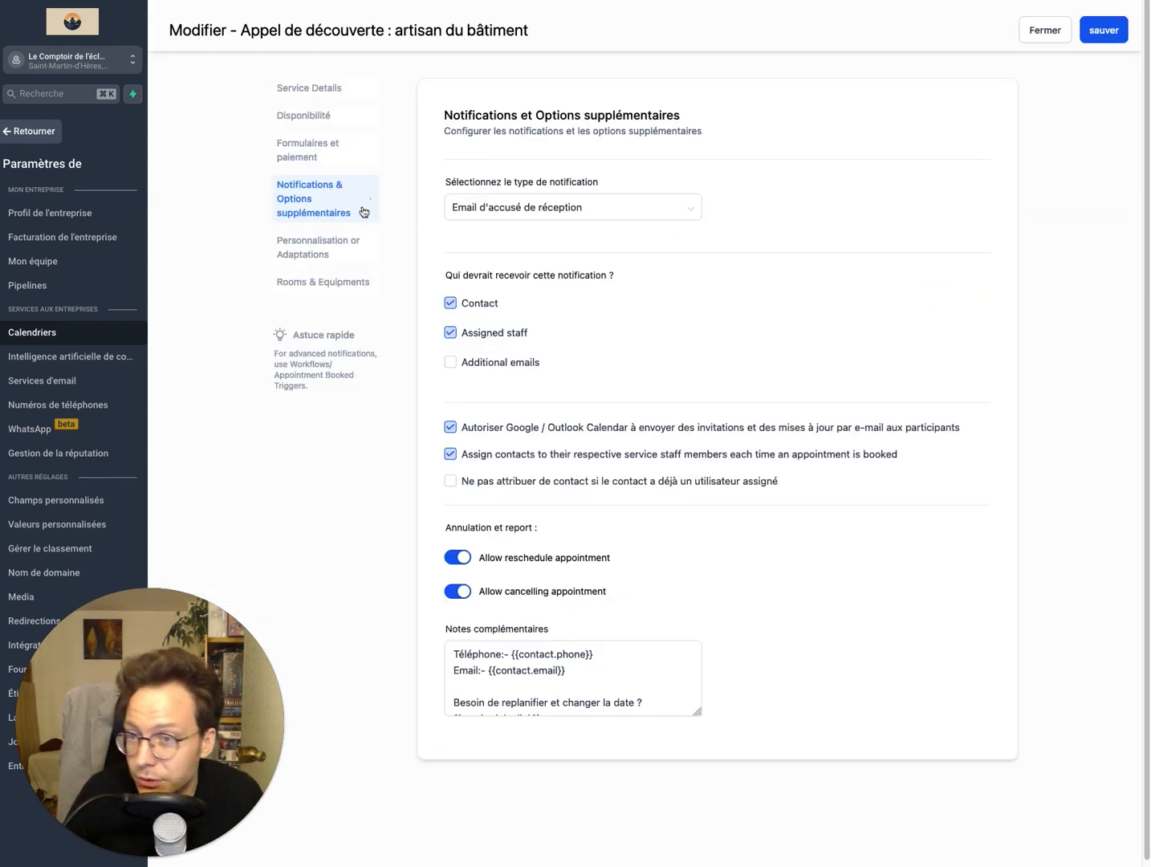
click(485, 214)
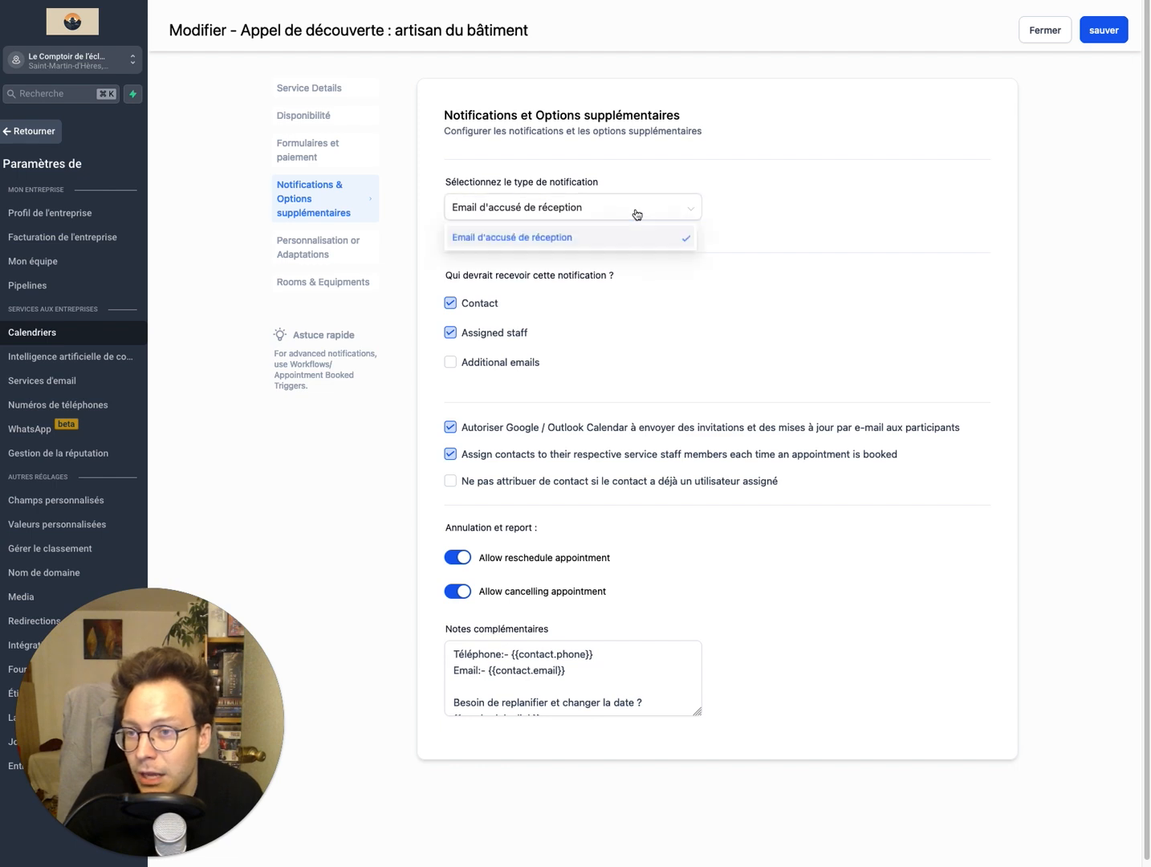
click(690, 235)
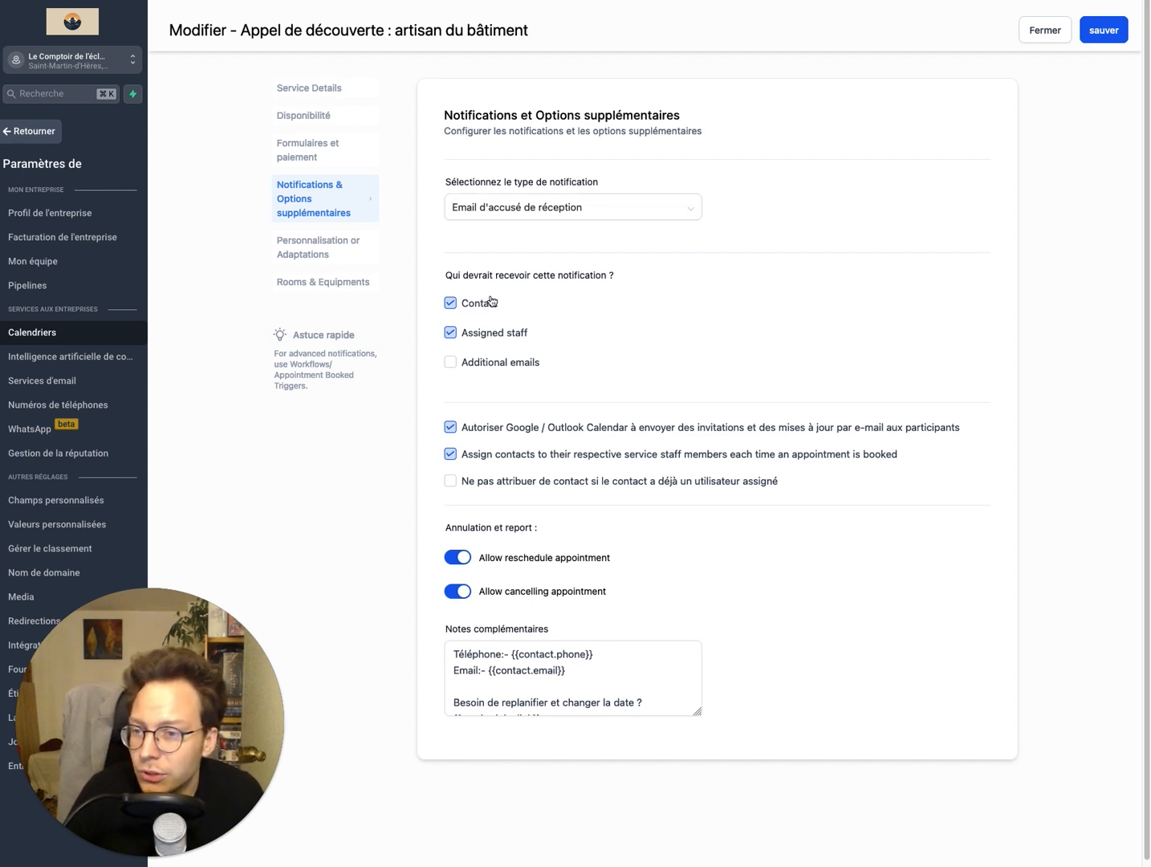
Step: Switch to Gmail and examine the details in the forwarded appointment confirmation email
key(ctrl+Tab)
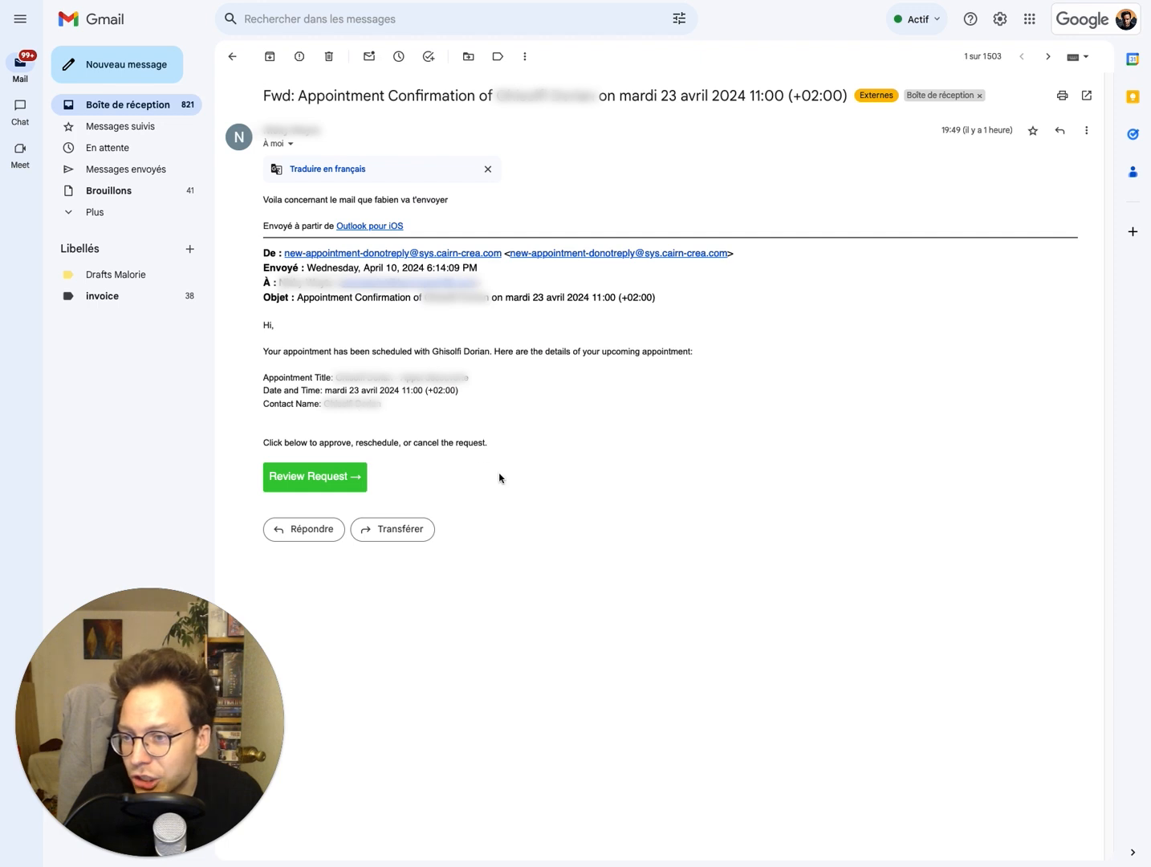
drag(554, 456, 576, 424)
click(263, 338)
click(590, 429)
drag(493, 448, 293, 301)
click(287, 296)
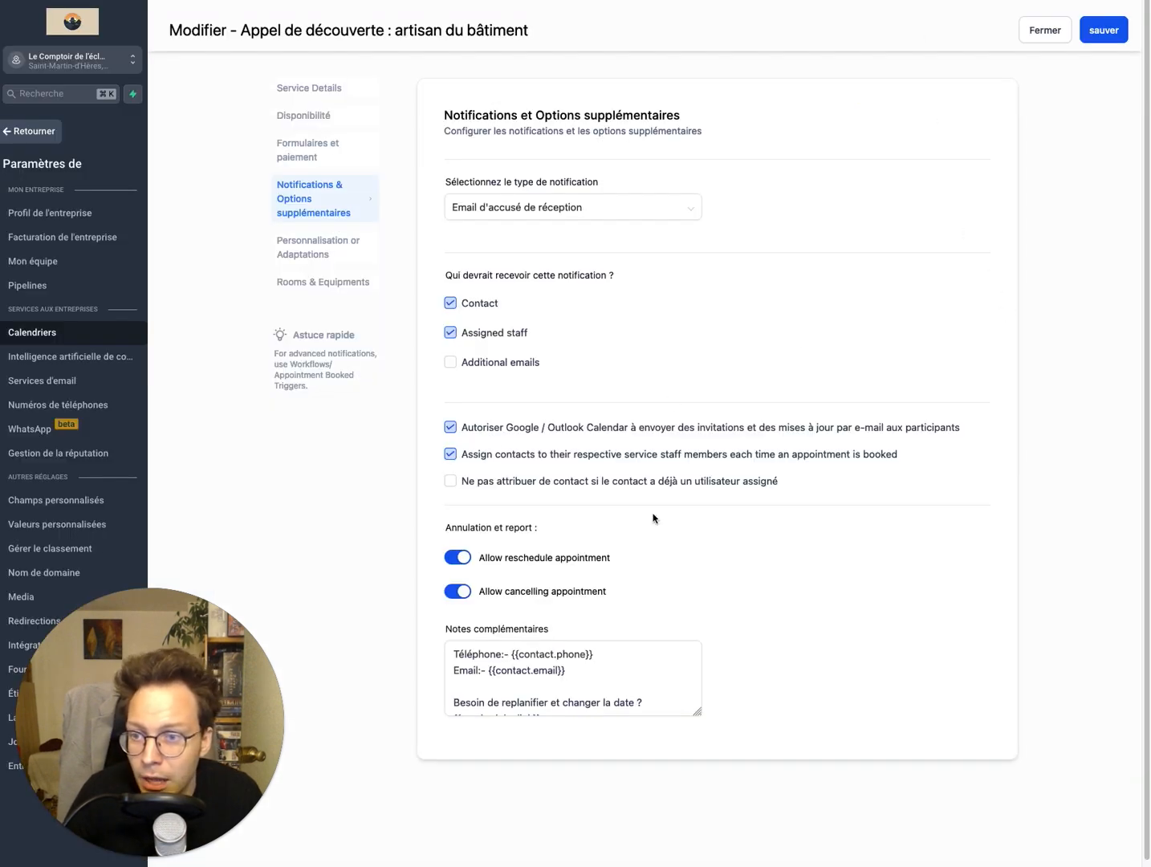
Step: Recheck the notification type choices in the calendar's Notifications et Options supplémentaires settings, keeping Email d'accusé de réception
click(541, 214)
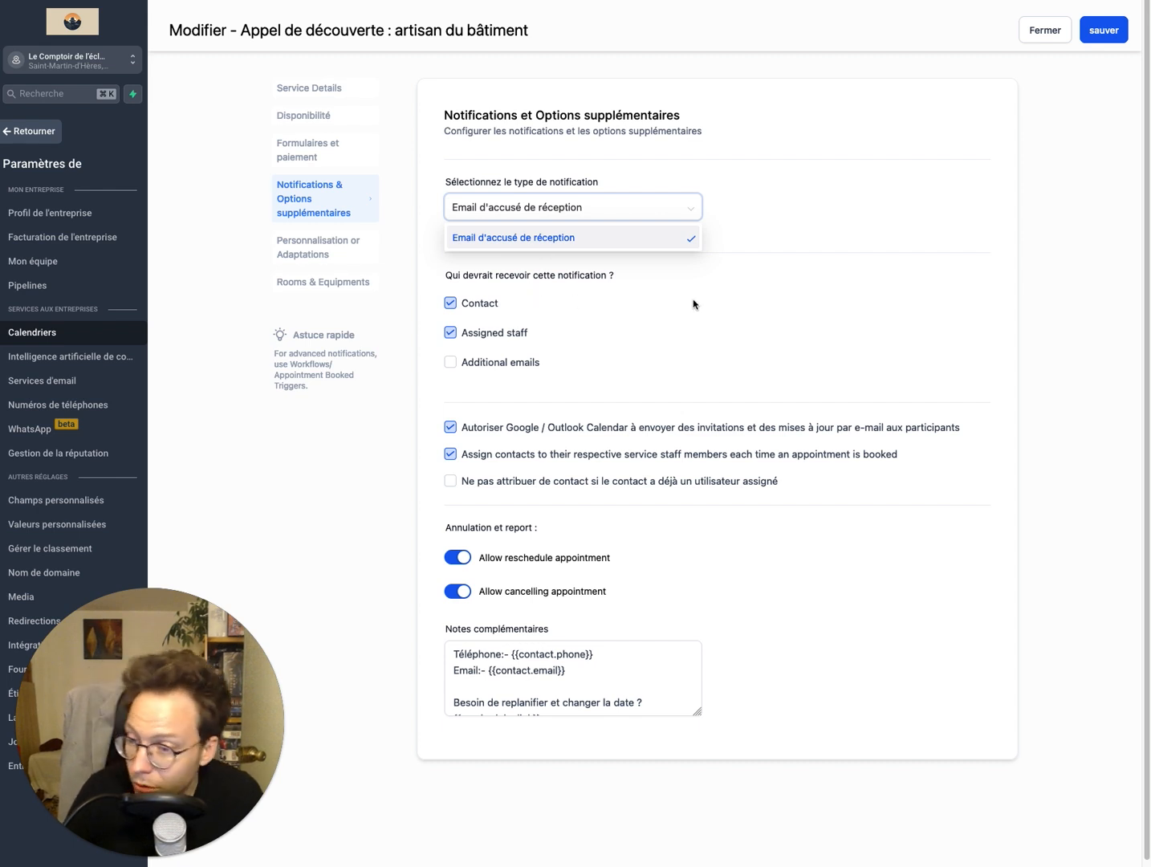
click(547, 214)
click(556, 215)
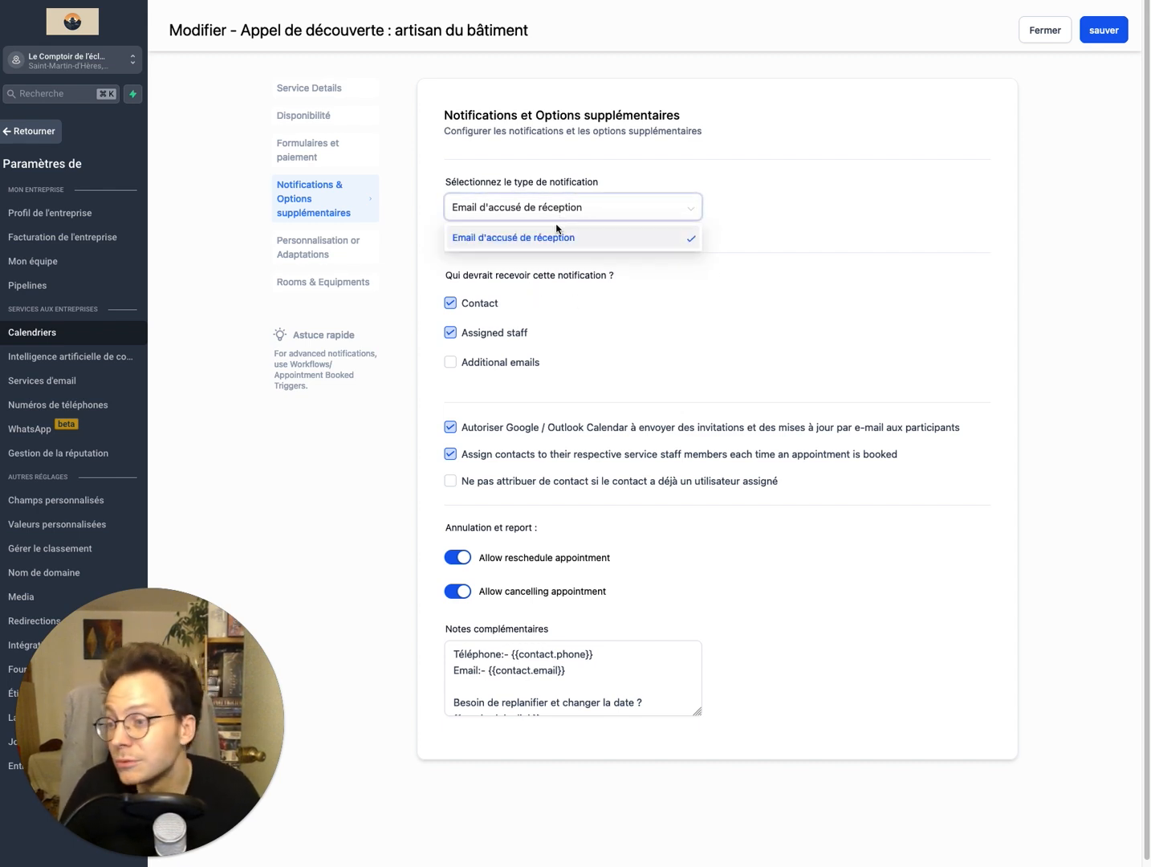
click(562, 278)
click(547, 217)
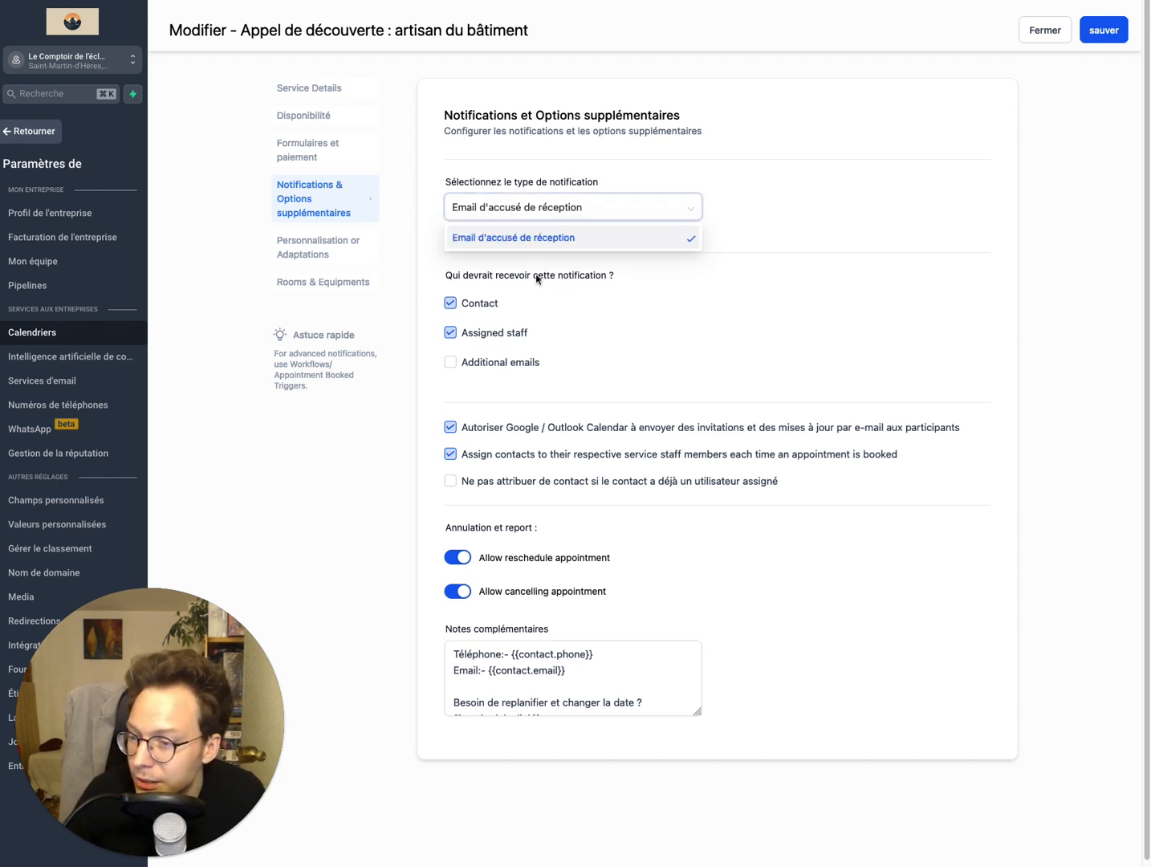
click(567, 280)
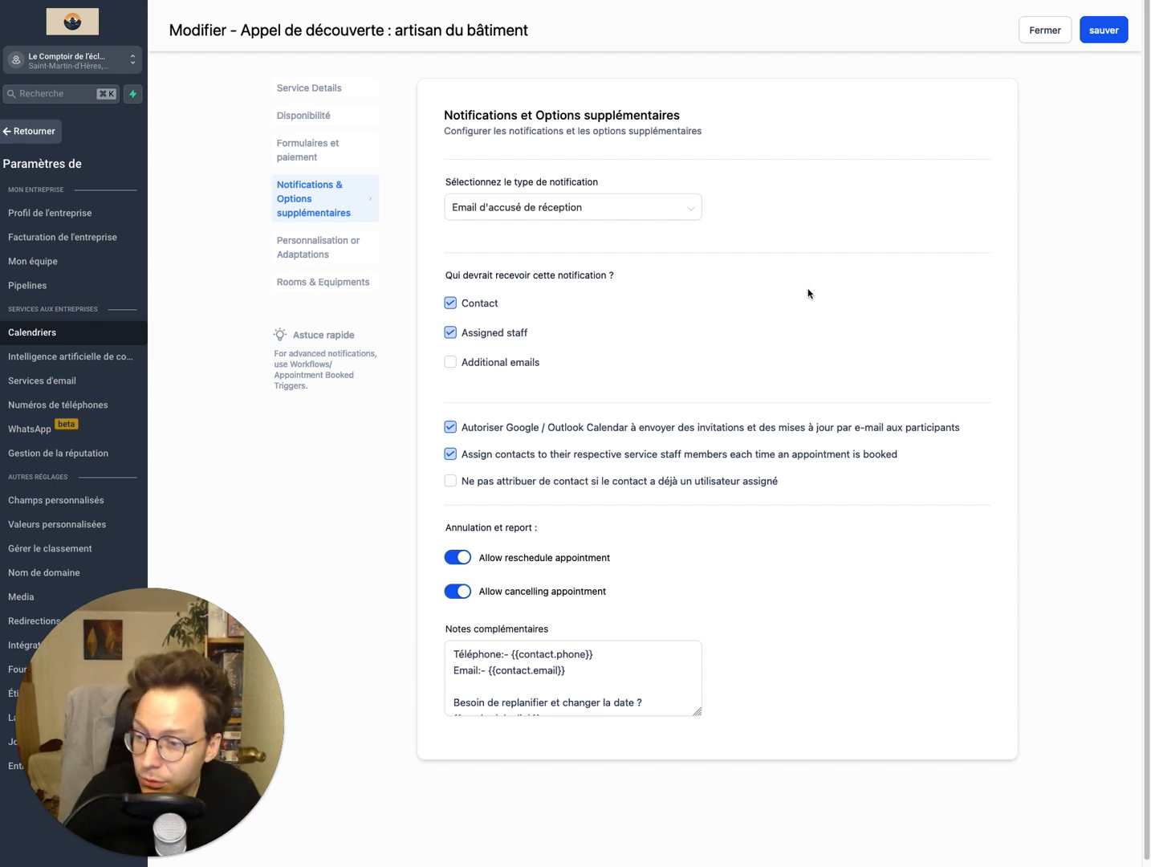
drag(197, 717, 1061, 85)
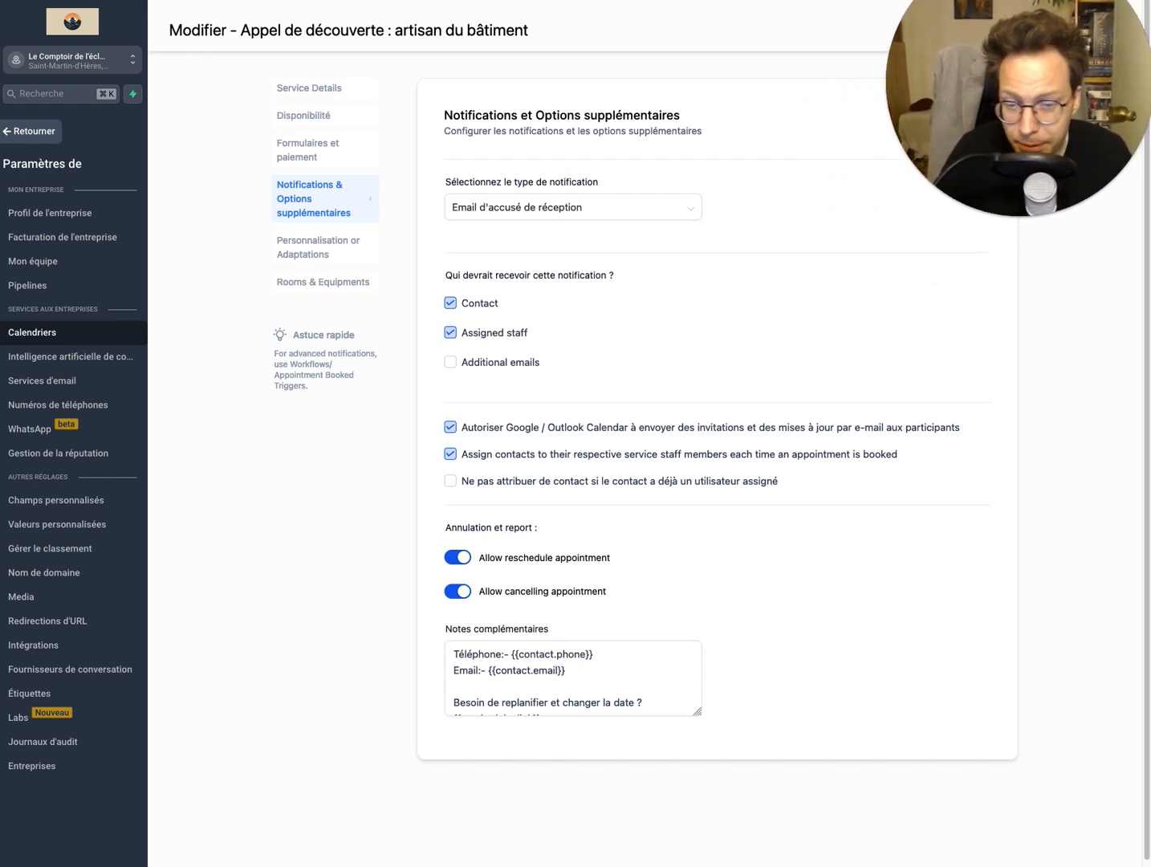
Step: Leave the settings and open the workflow "Automatisation RDV de consultation (notification, tag, demande d'avis)" to look through its actions
click(37, 130)
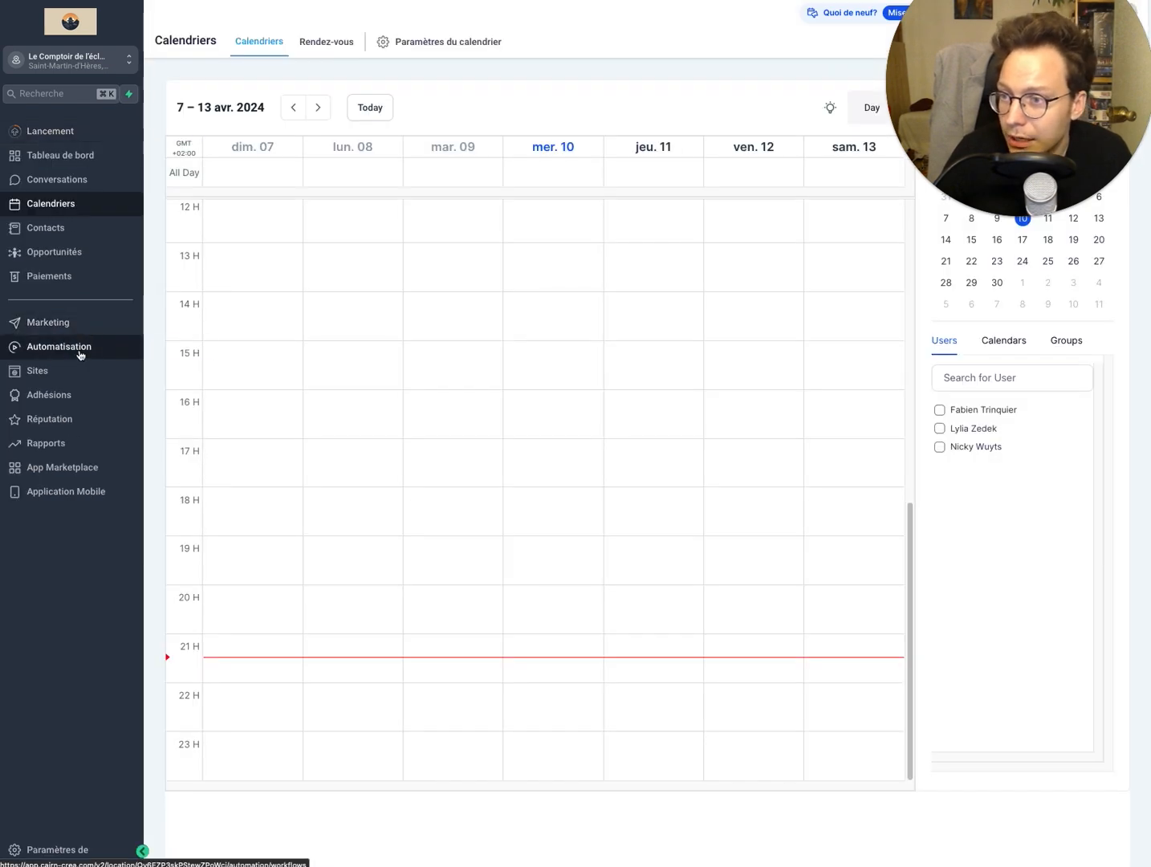
click(78, 351)
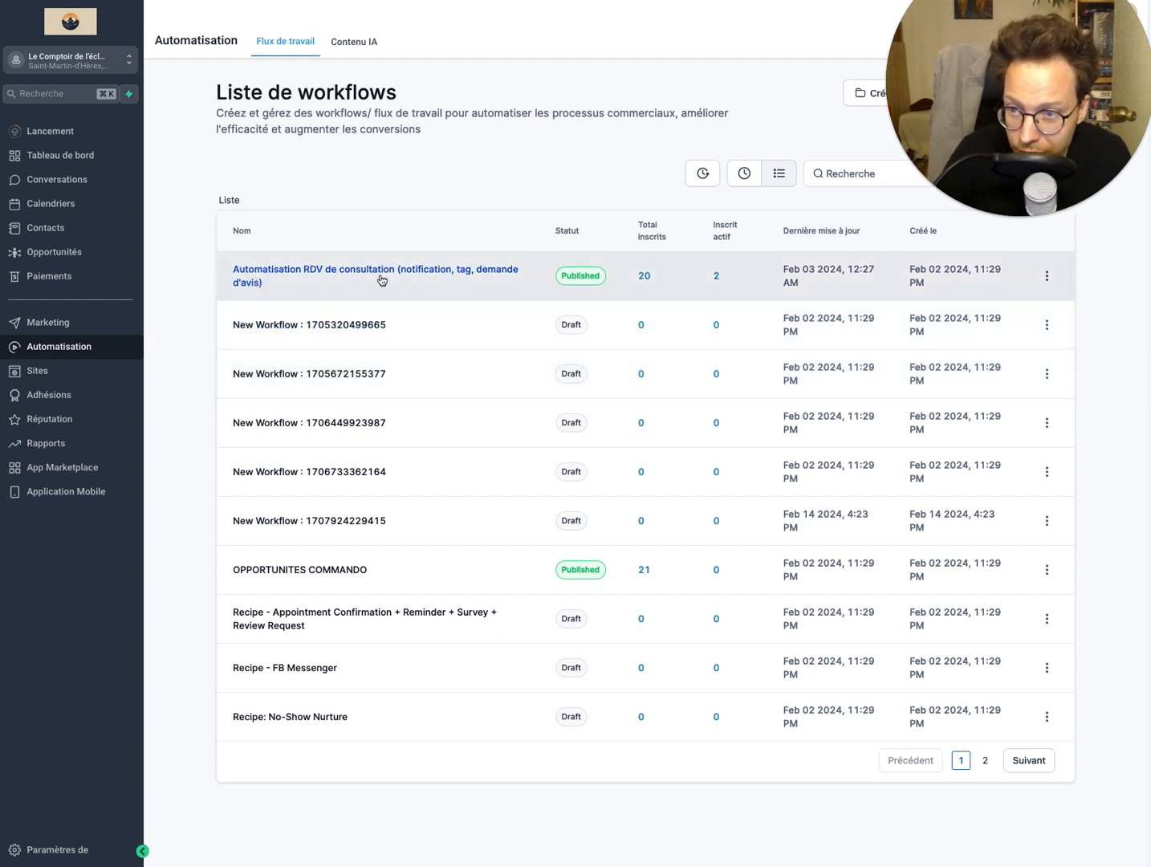
click(382, 277)
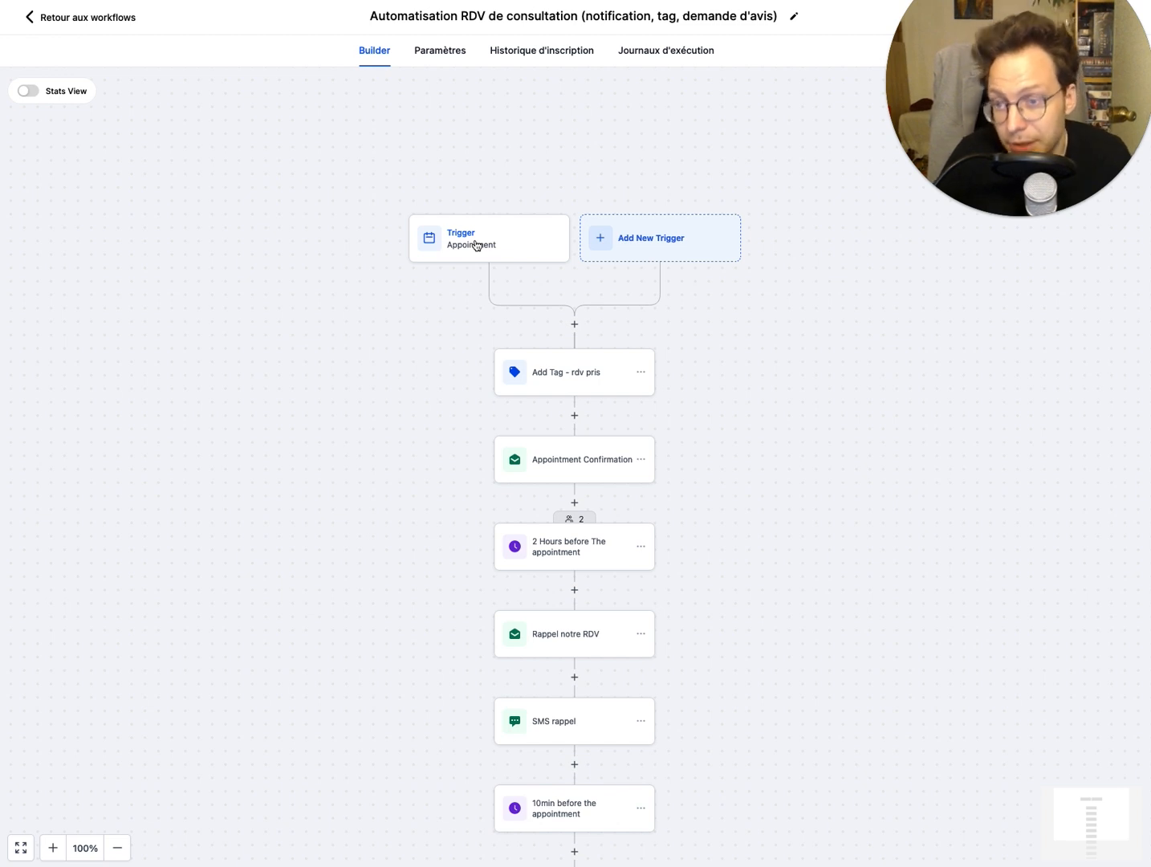
scroll(879, 404, down, 3)
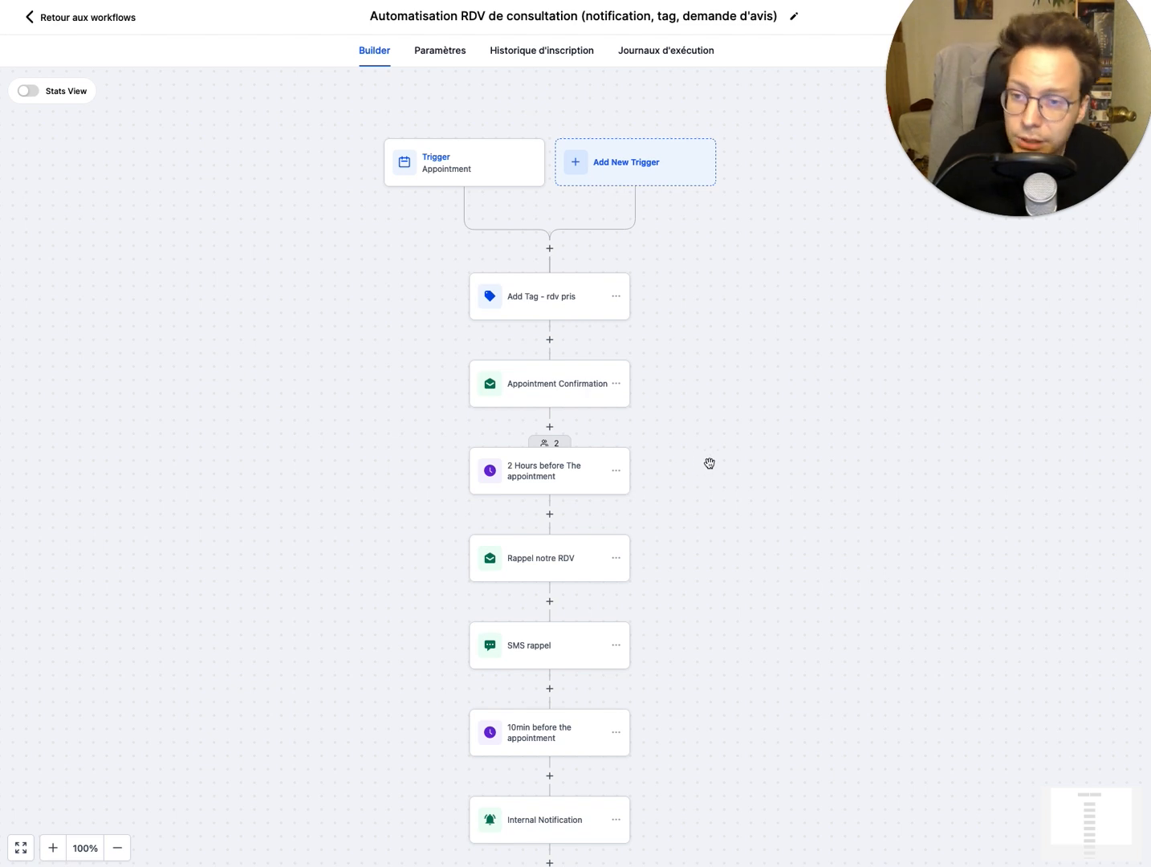
scroll(707, 454, down, 3)
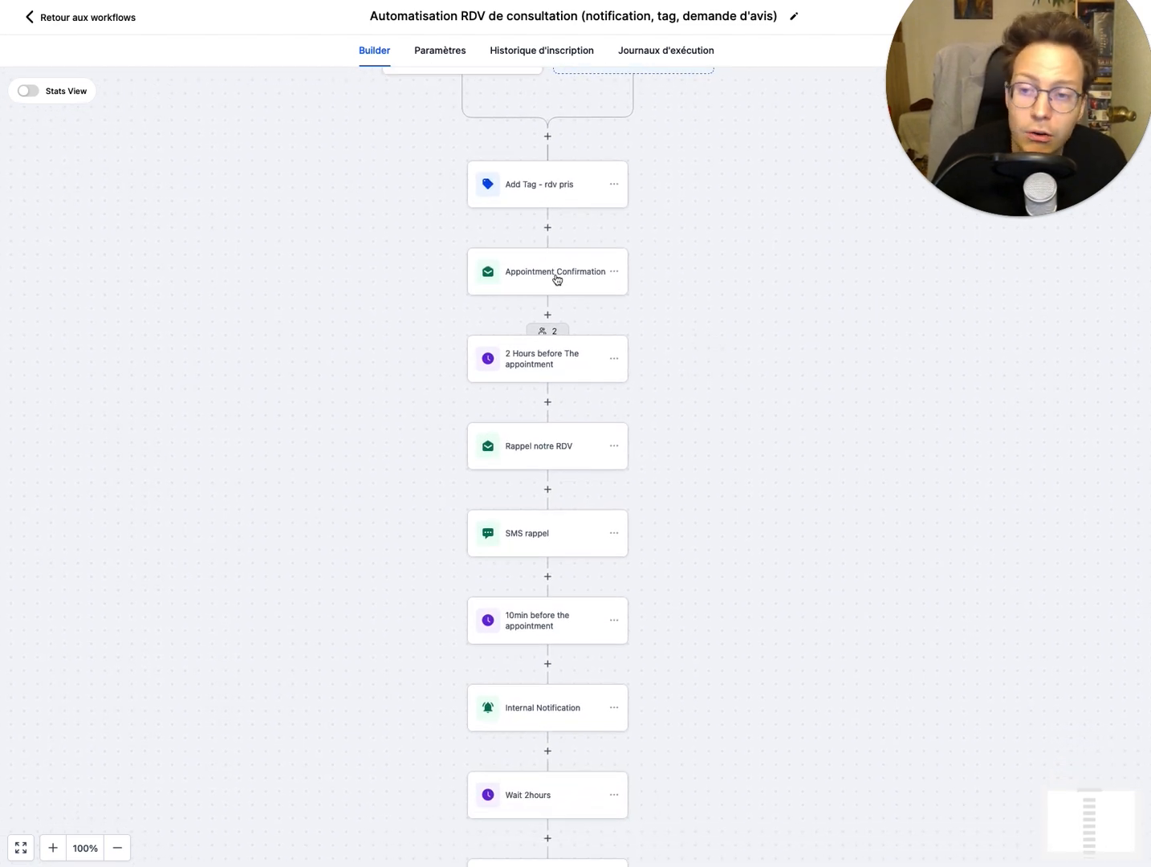
Step: Inspect the contents of the workflow's Appointment Confirmation email action and close it
click(558, 279)
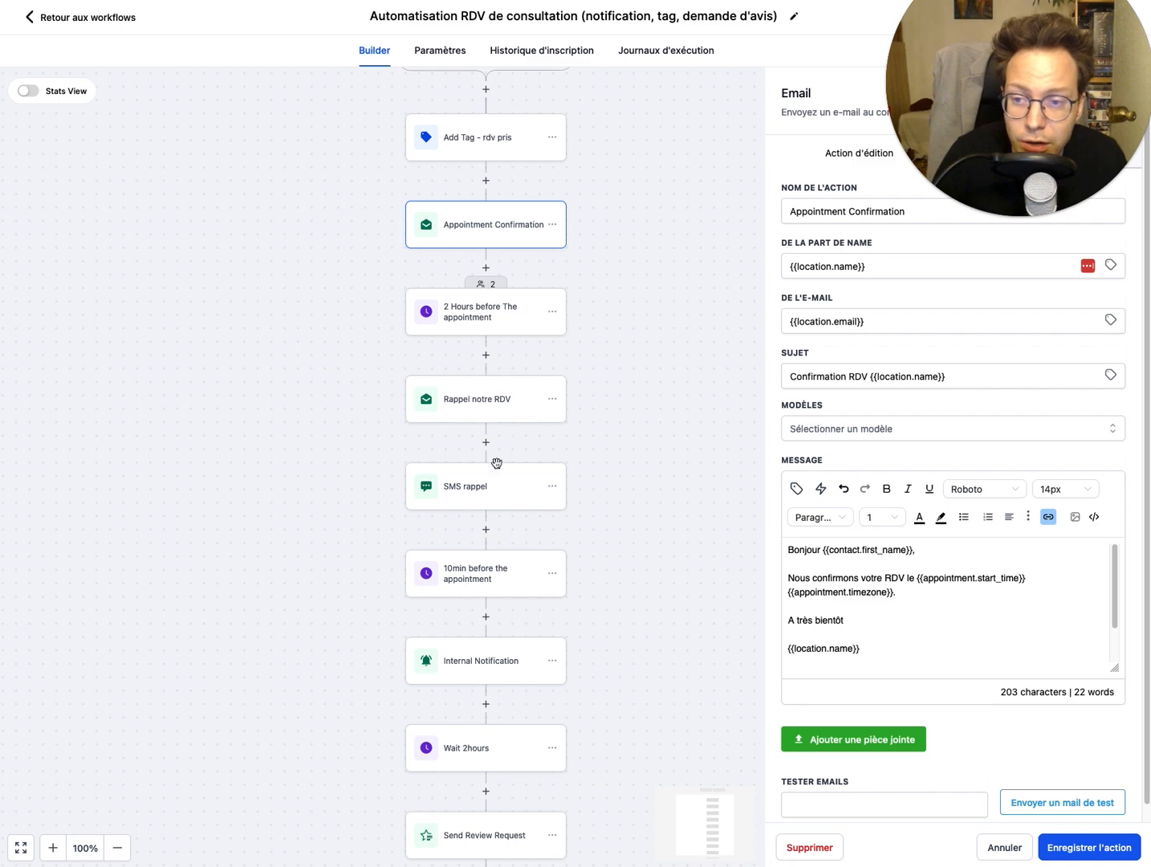
drag(653, 381, 627, 357)
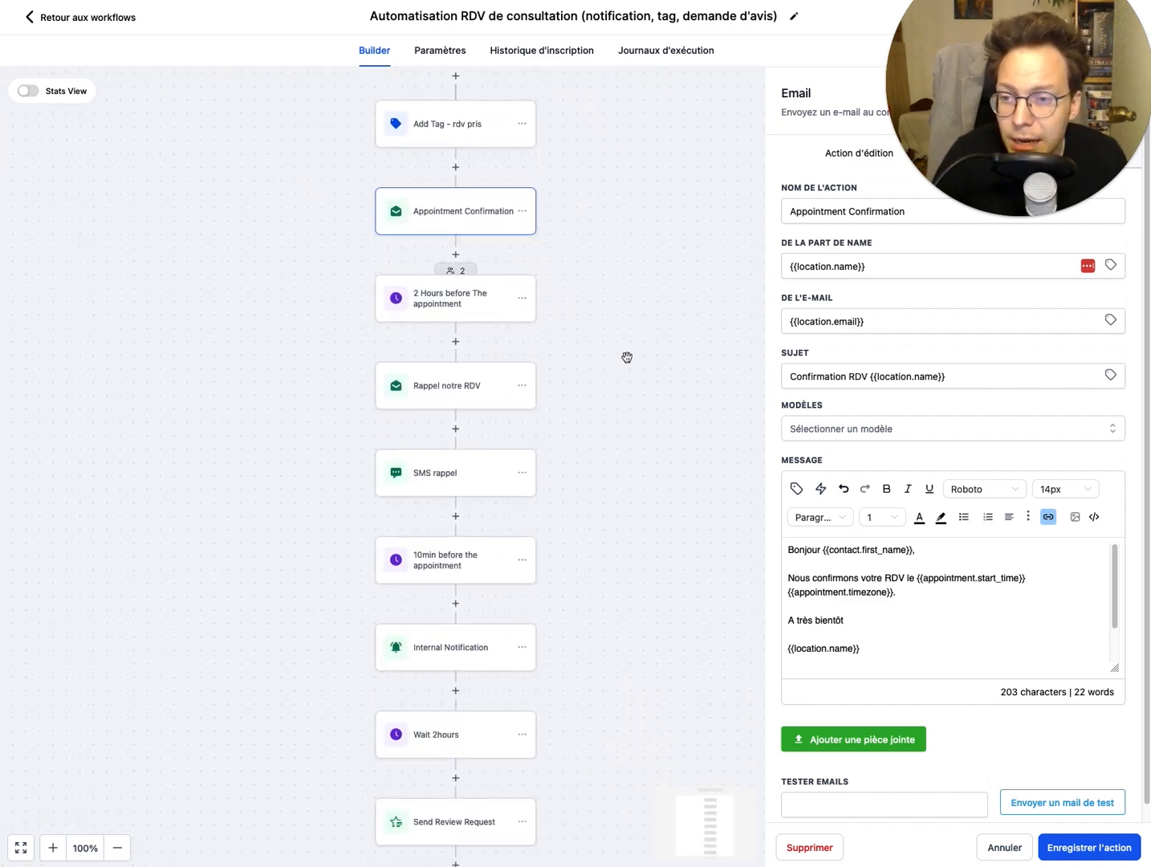
click(632, 357)
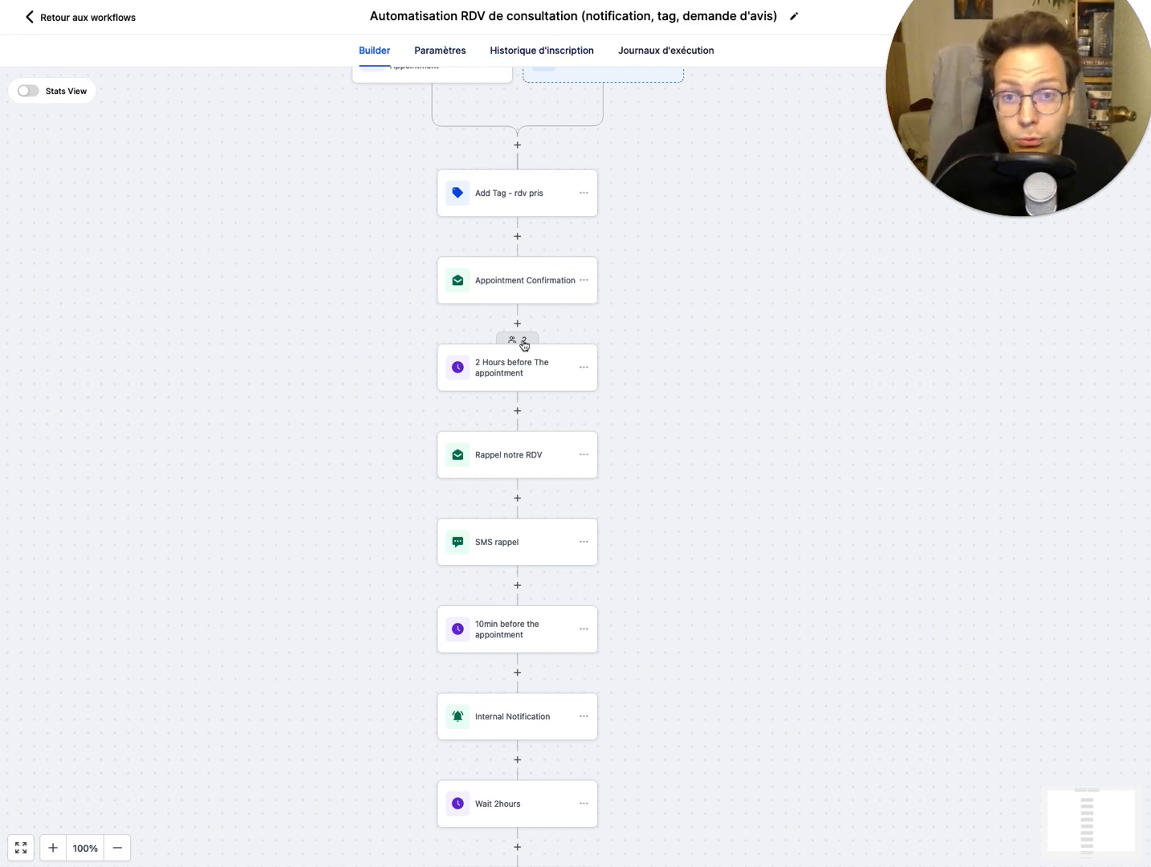
Step: Open the workflow's Appointment trigger and examine its trigger type and name
drag(829, 563, 817, 658)
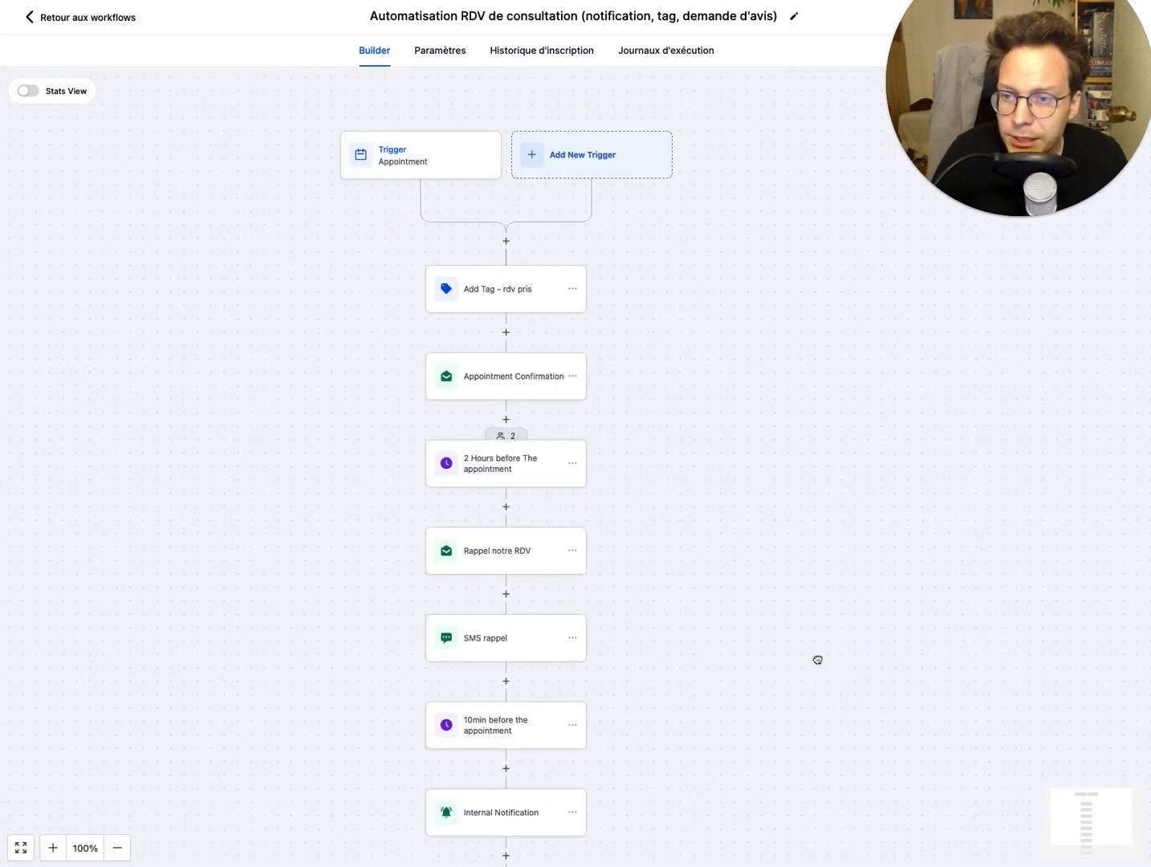
drag(739, 291, 828, 299)
drag(818, 604, 738, 586)
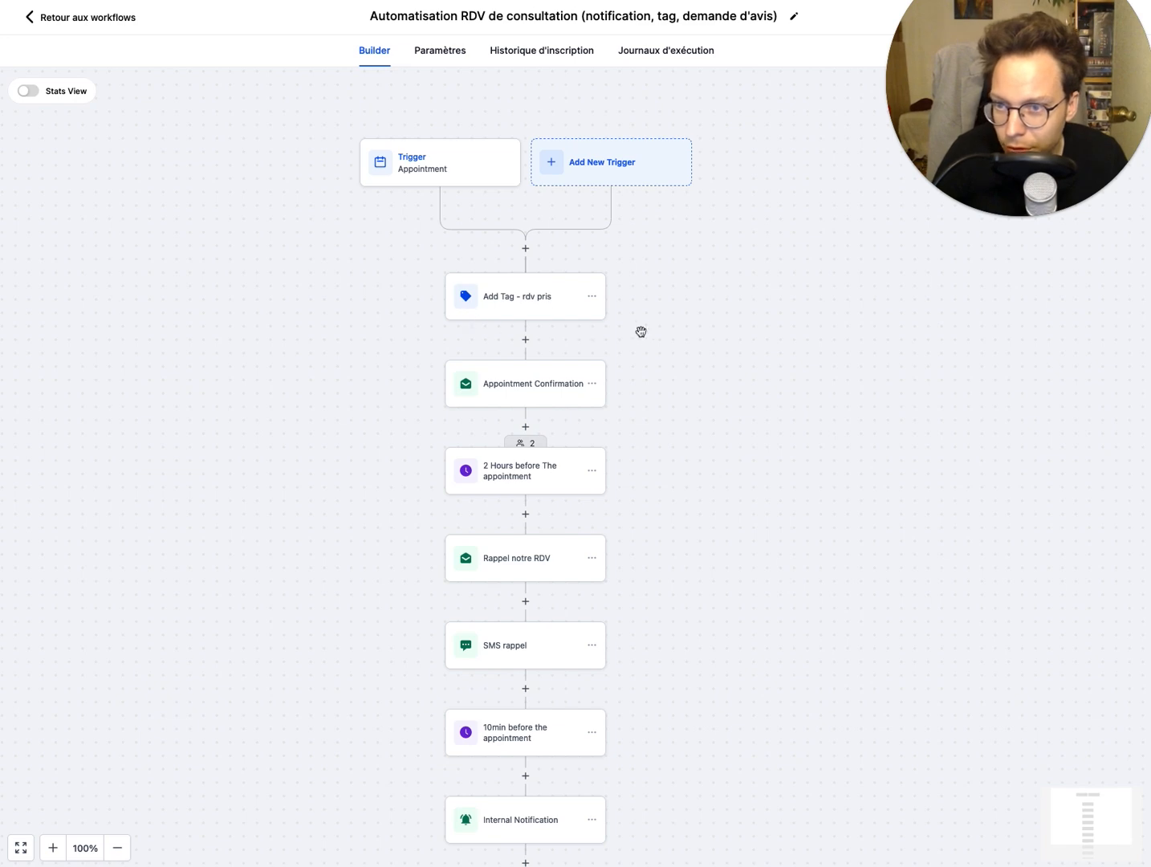
drag(831, 377, 823, 374)
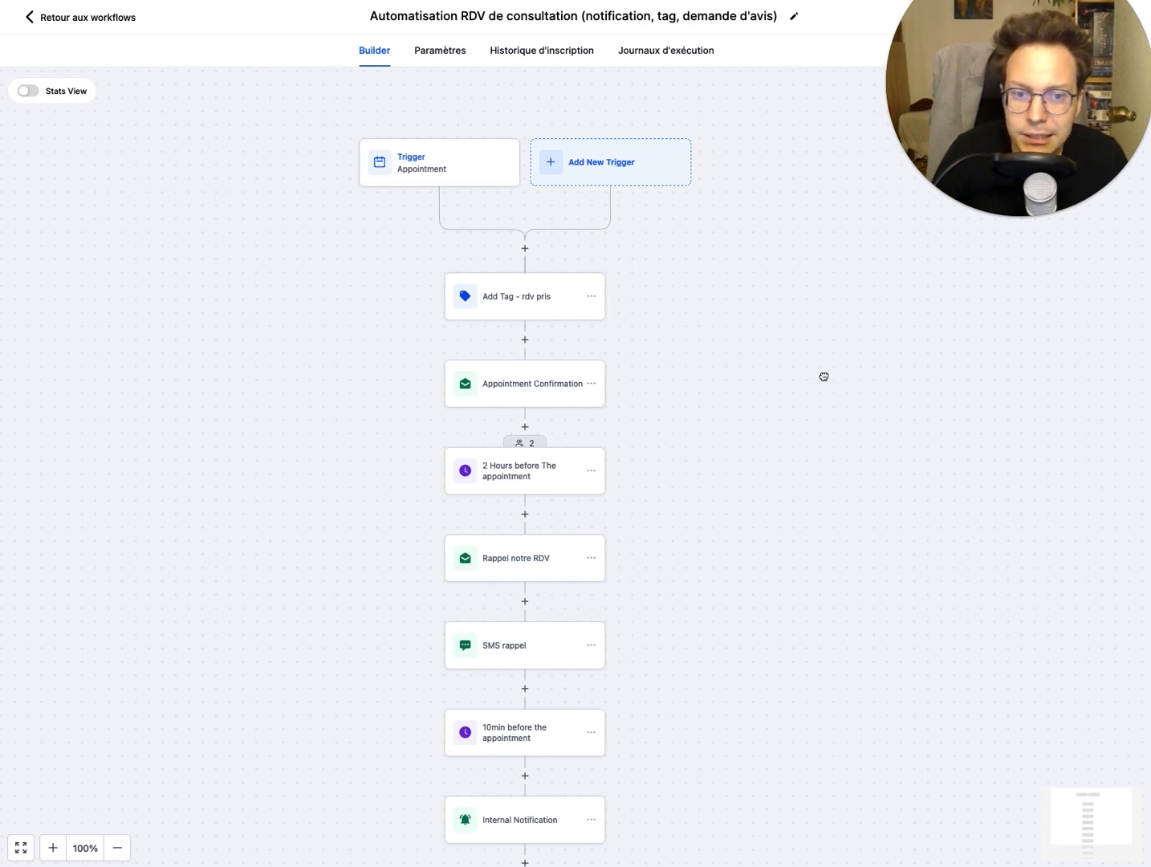
click(459, 168)
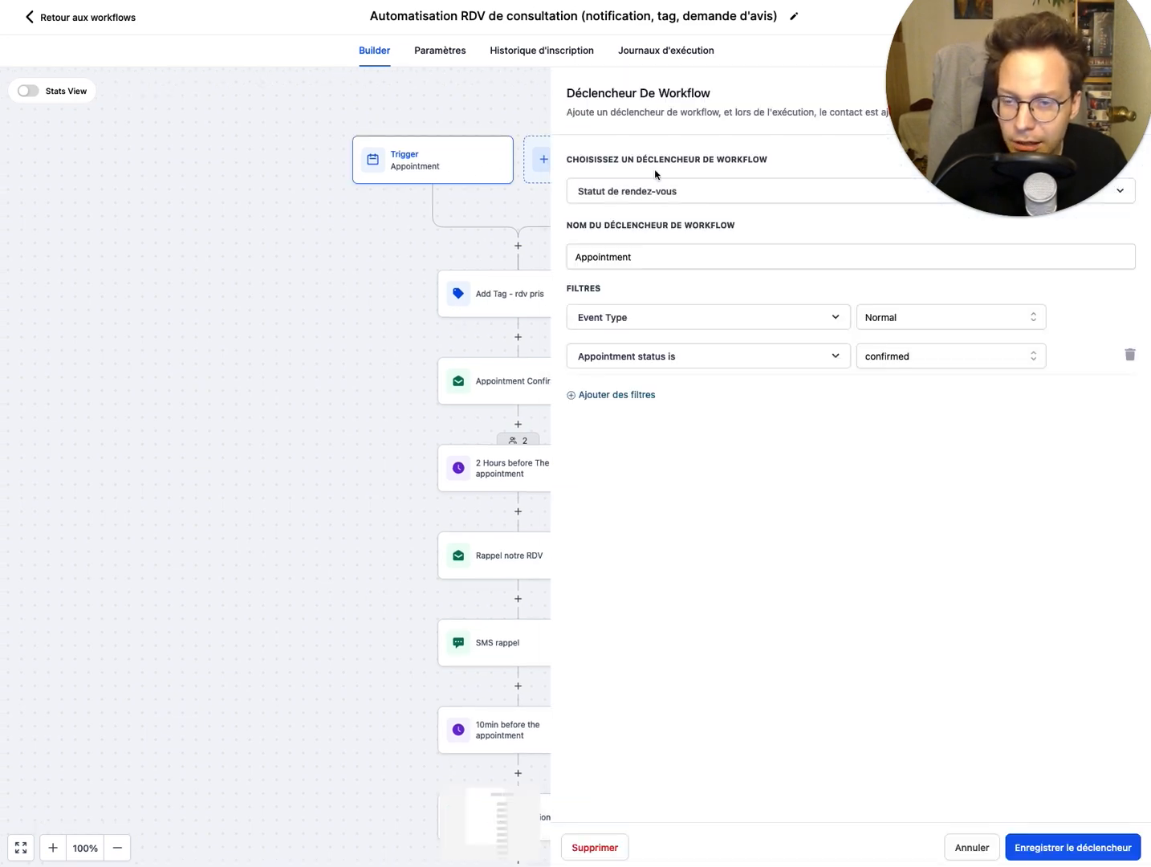
click(642, 257)
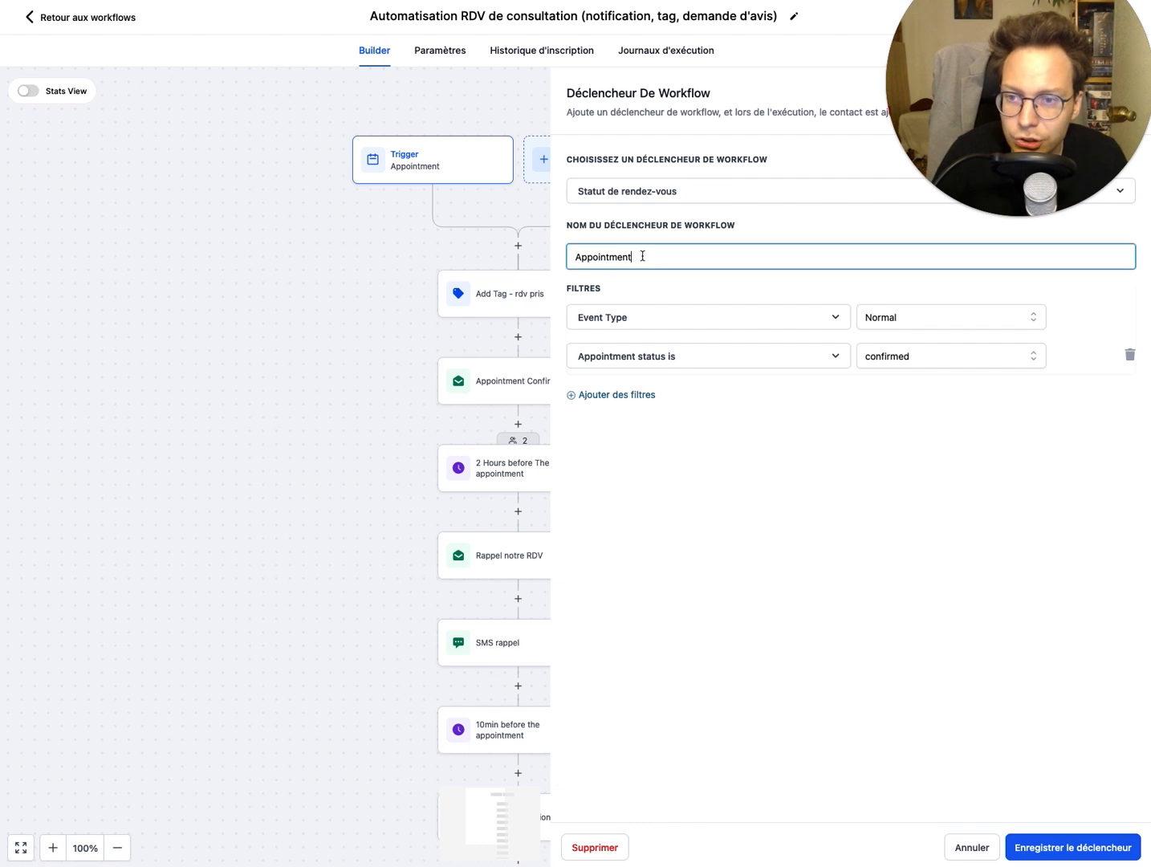
click(663, 191)
click(663, 191)
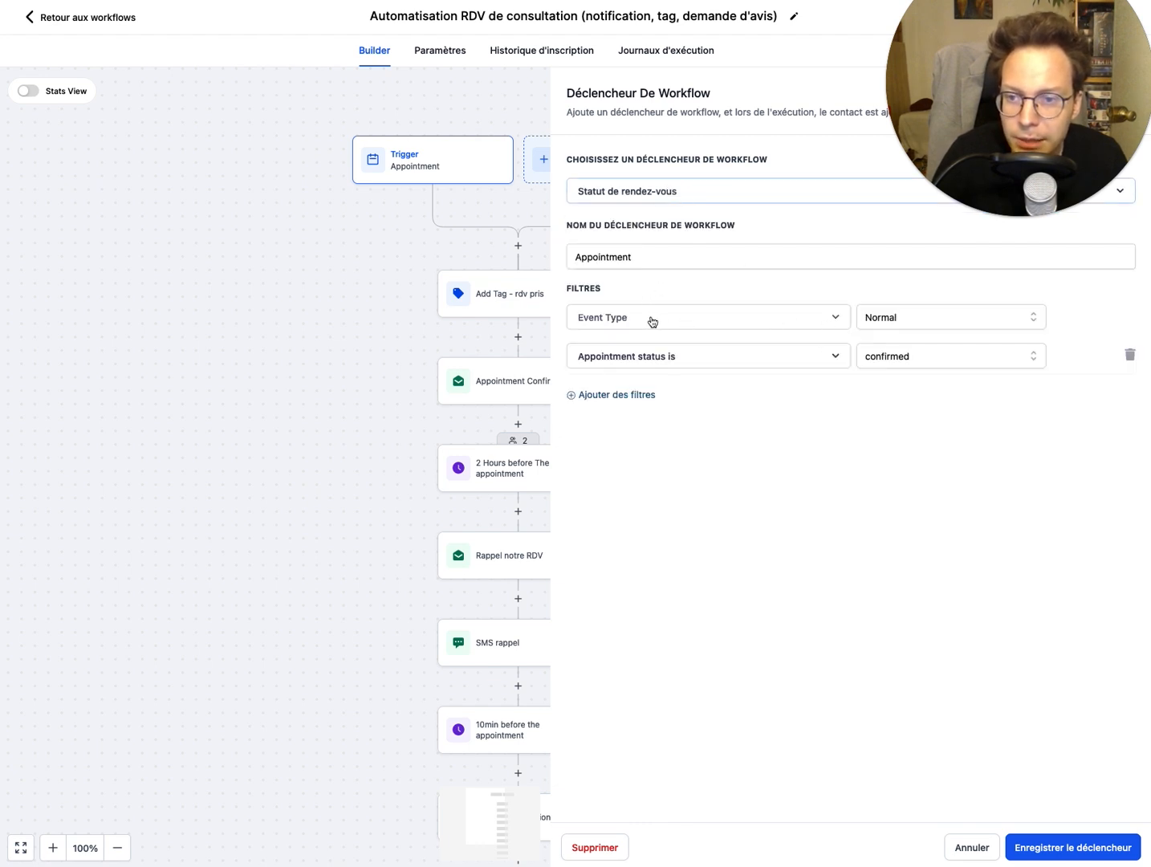
Step: Review the values offered for the trigger's Event Type filter, keeping Normal
click(916, 315)
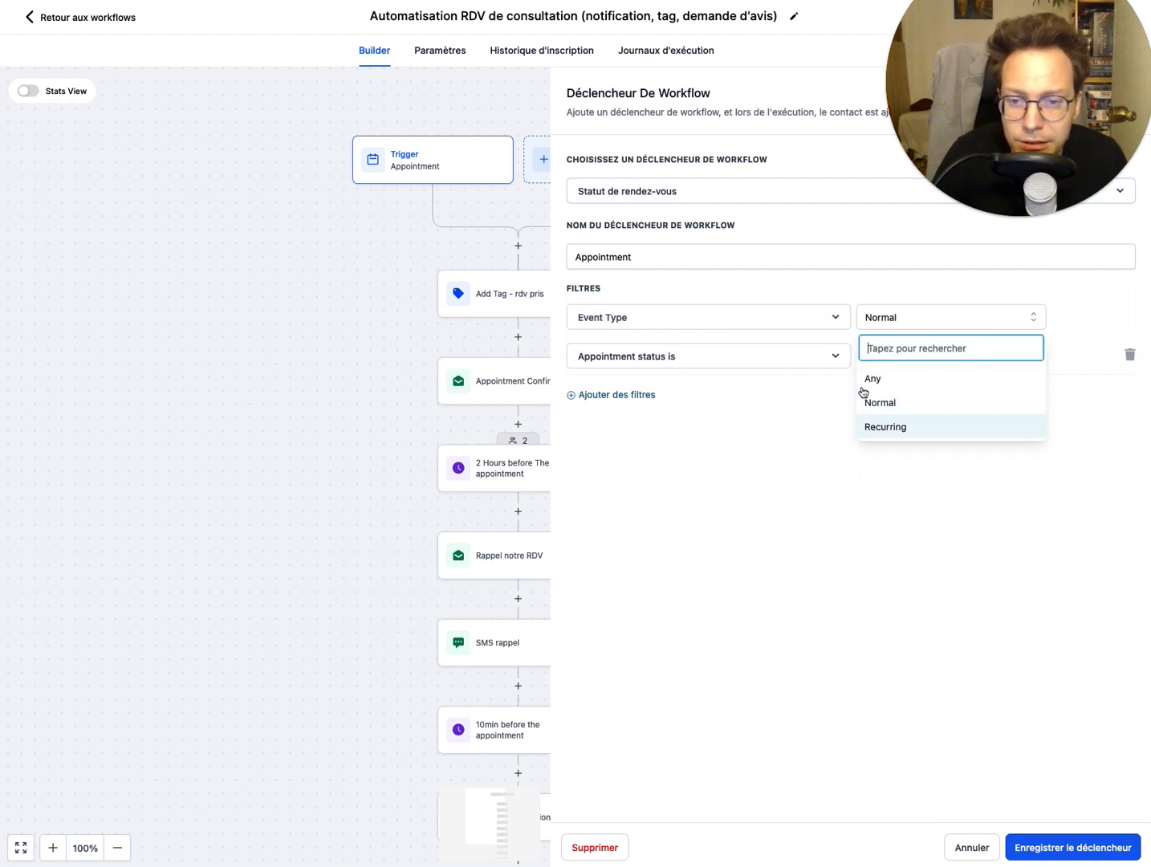
click(797, 497)
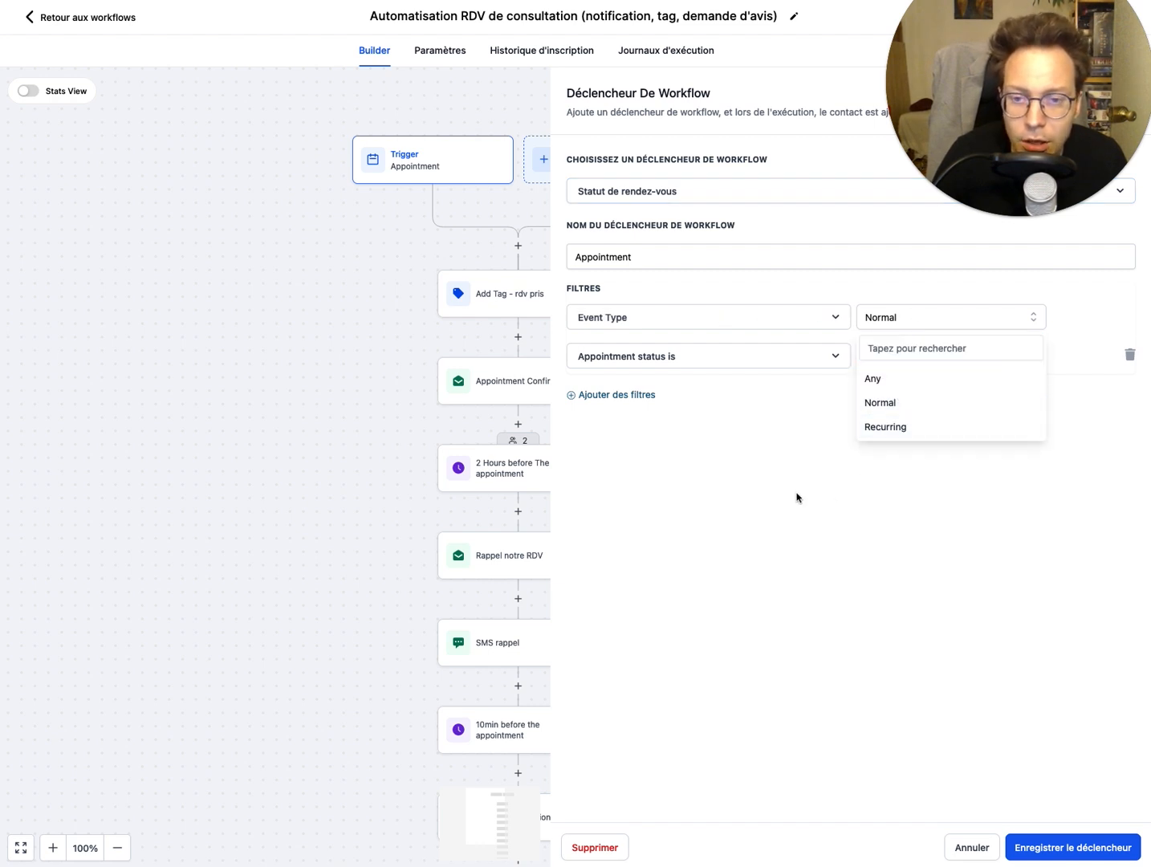
click(936, 327)
click(819, 502)
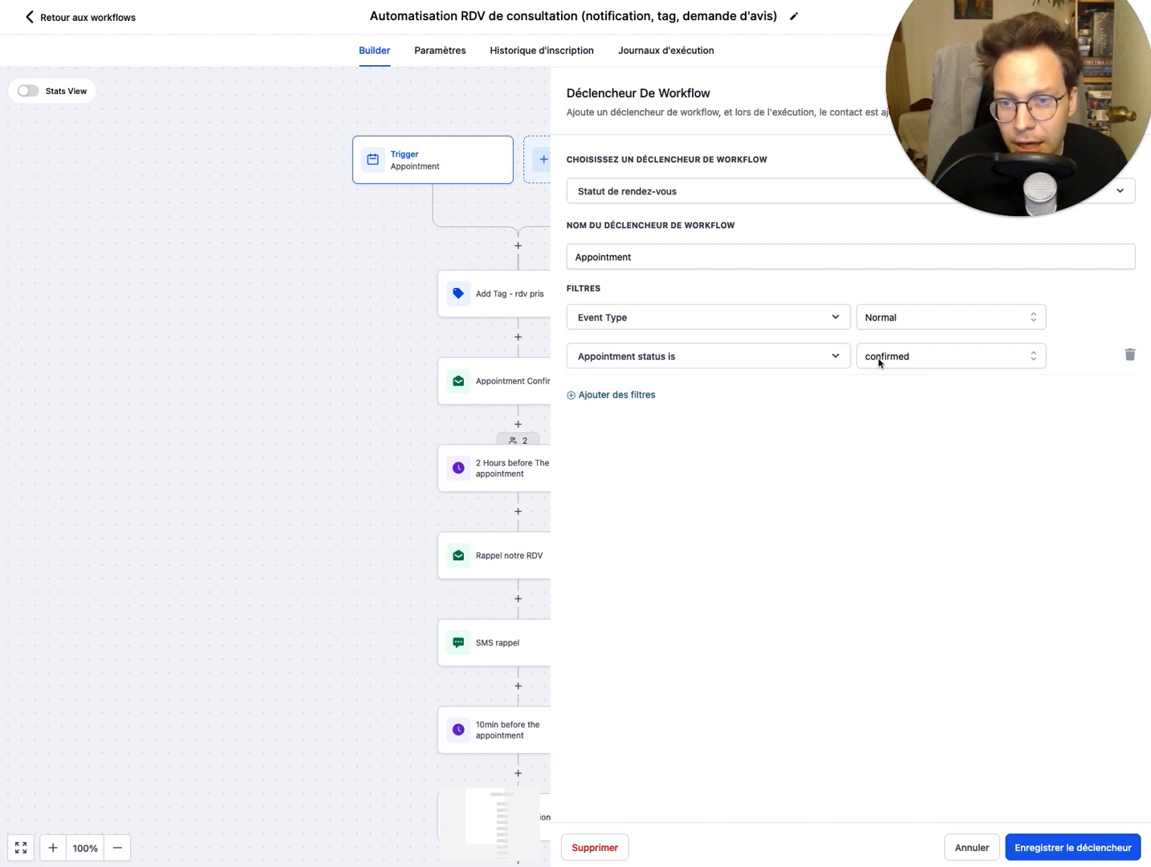
Step: Review the values offered for the trigger's appointment status filter, keeping confirmed, and close the trigger settings
click(904, 361)
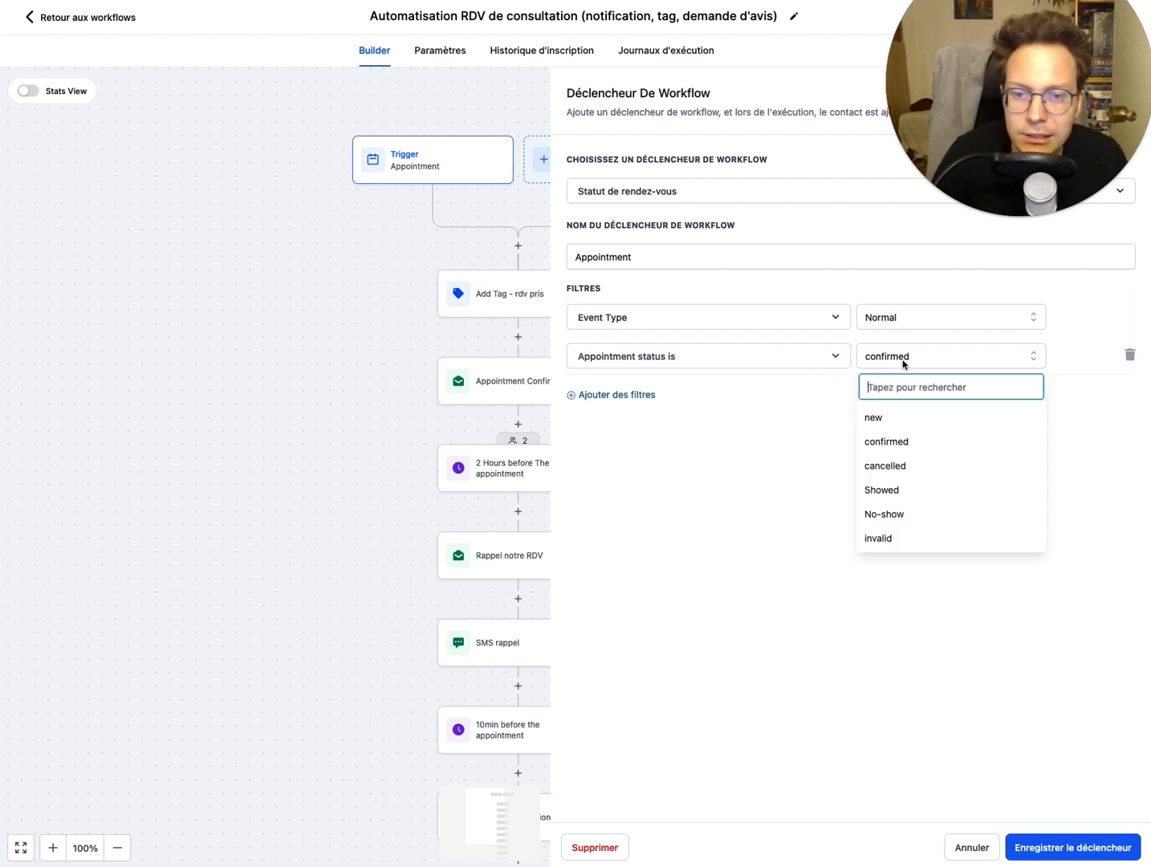
click(774, 546)
drag(1004, 44, 152, 62)
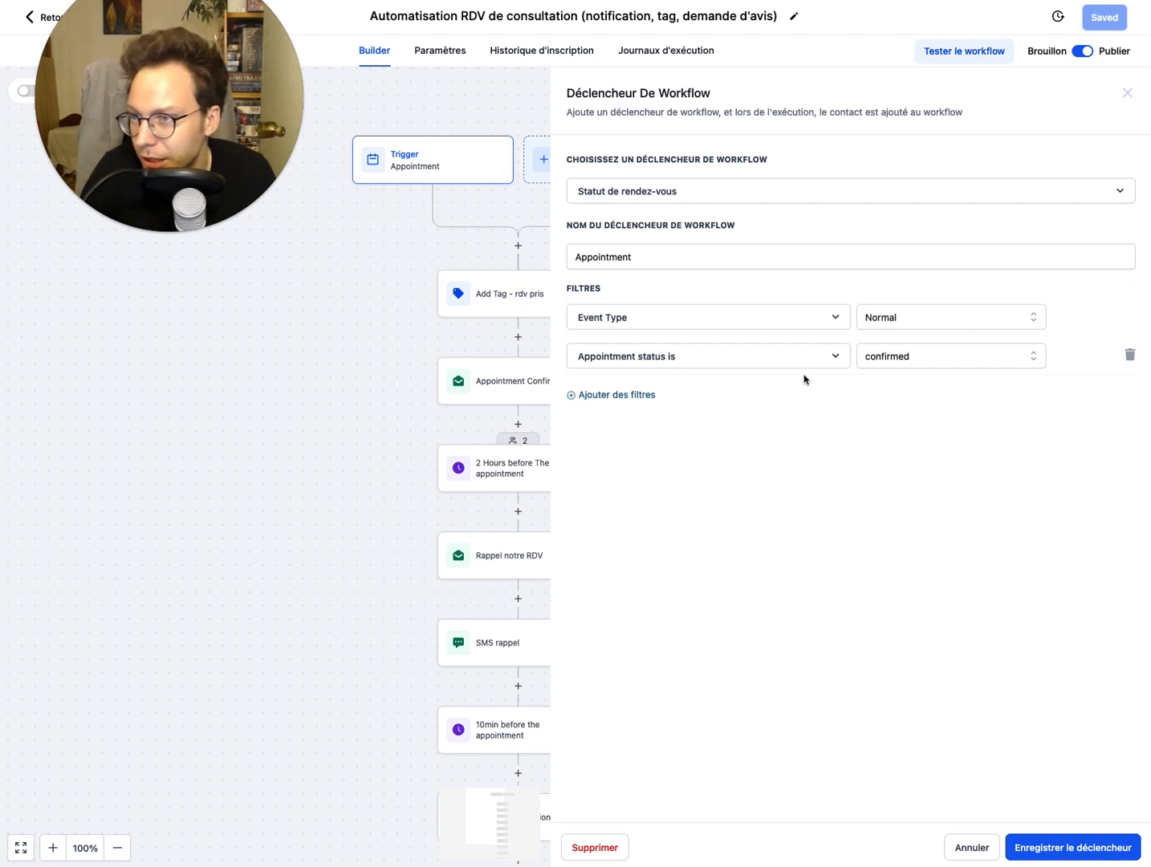
click(1127, 94)
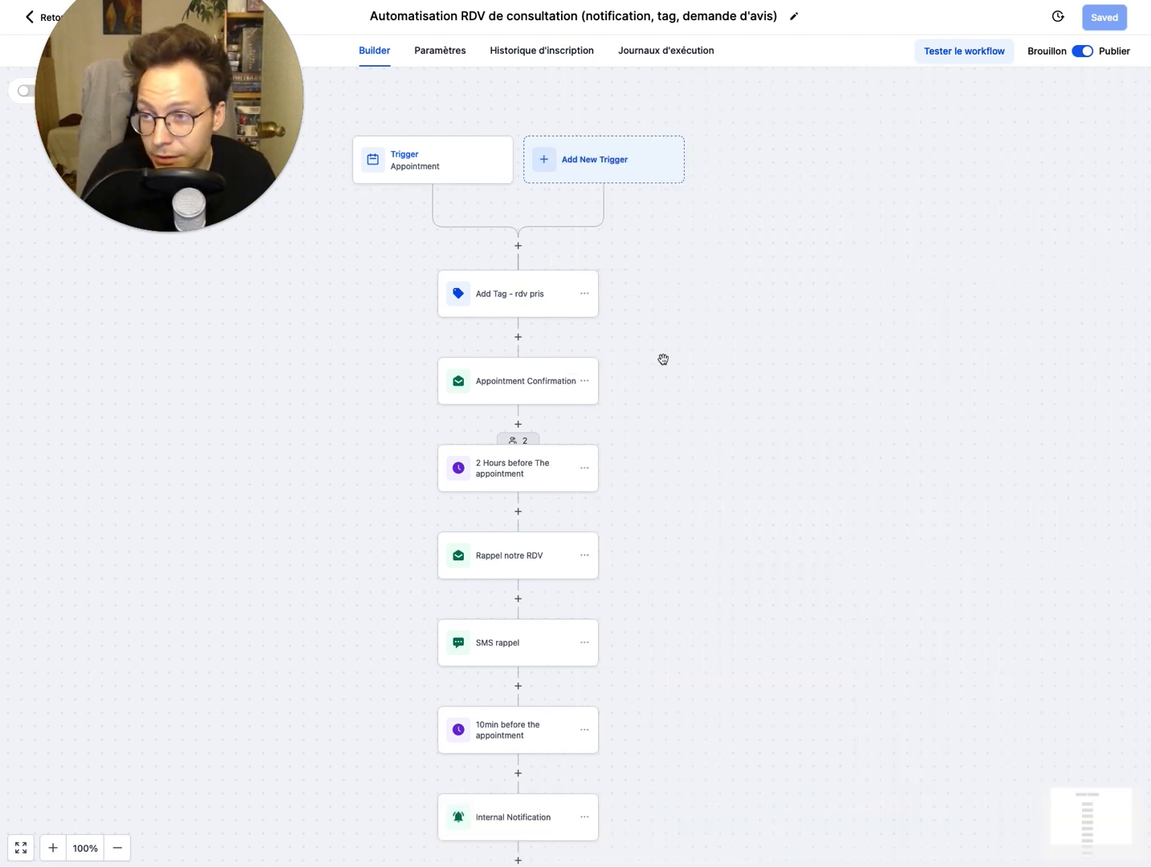
Step: Open the Appointment Confirmation email action and place the cursor in its message body
scroll(751, 397, down, 2)
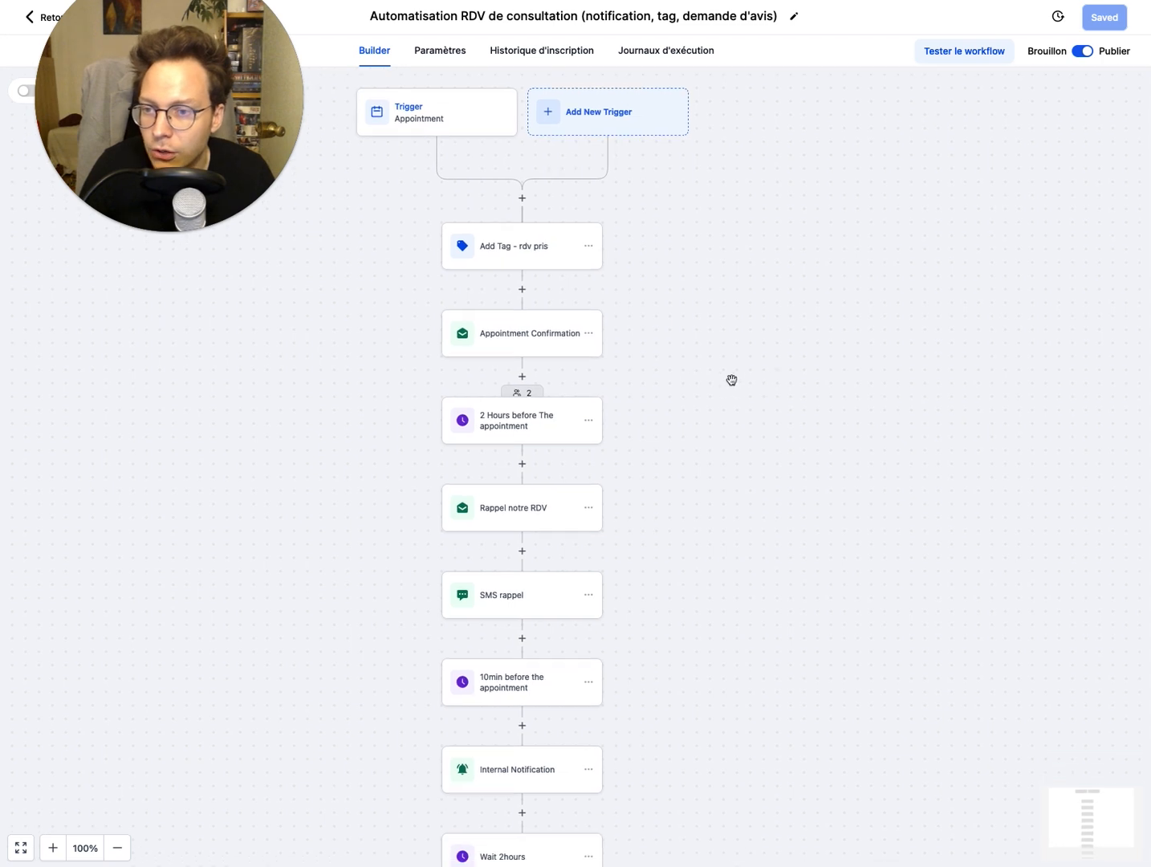
click(559, 351)
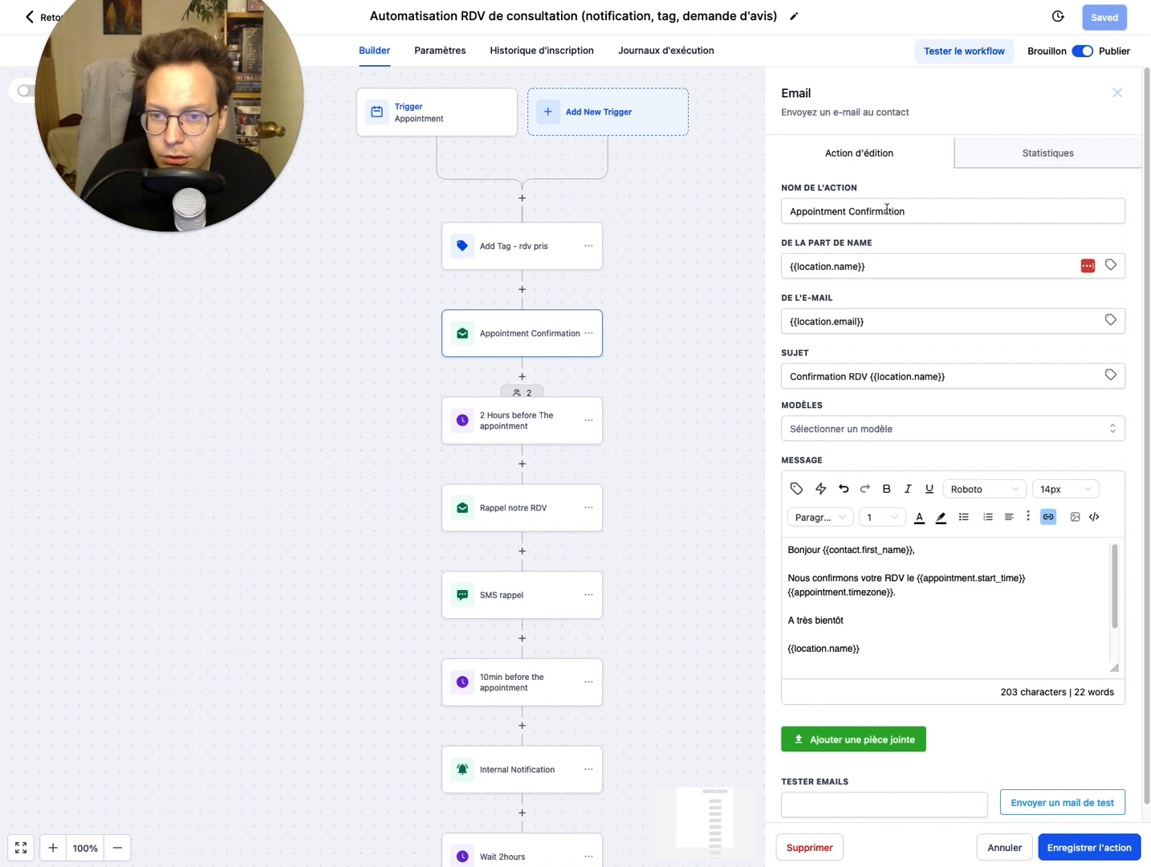
scroll(877, 426, down, 1)
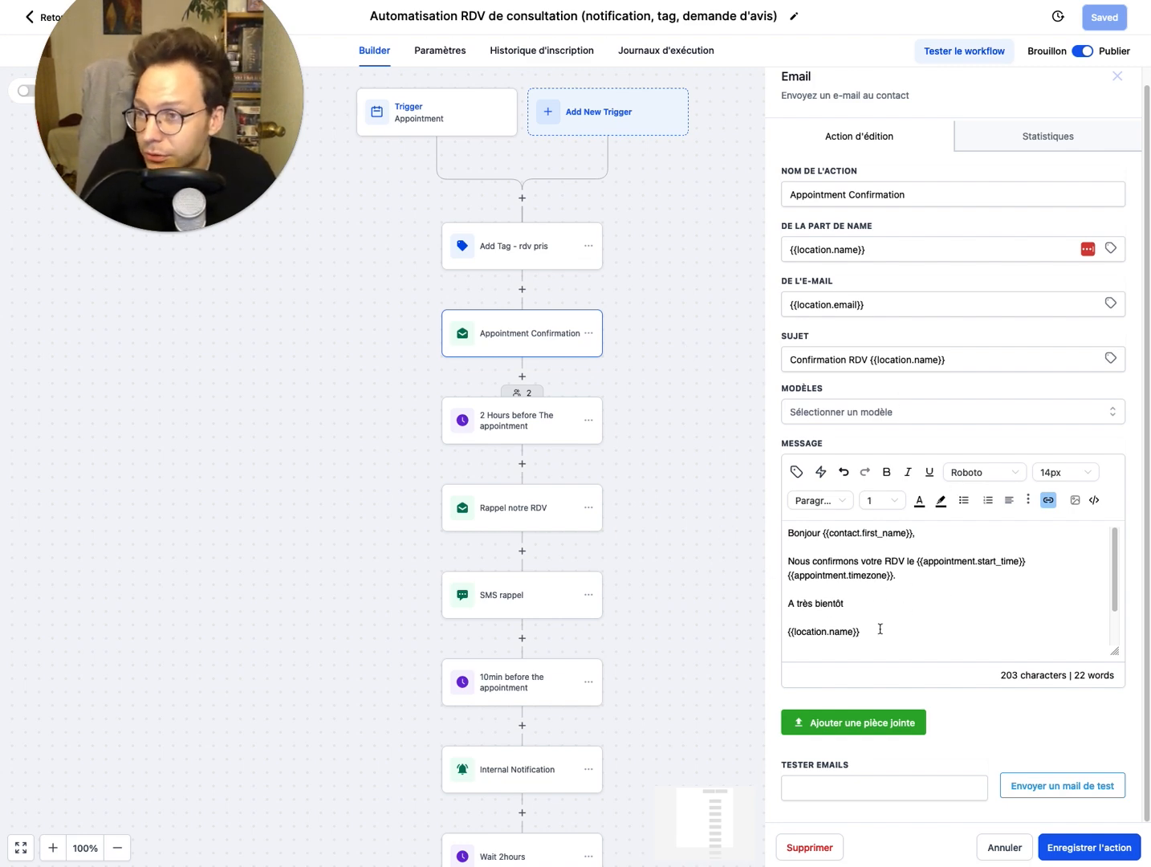
click(929, 576)
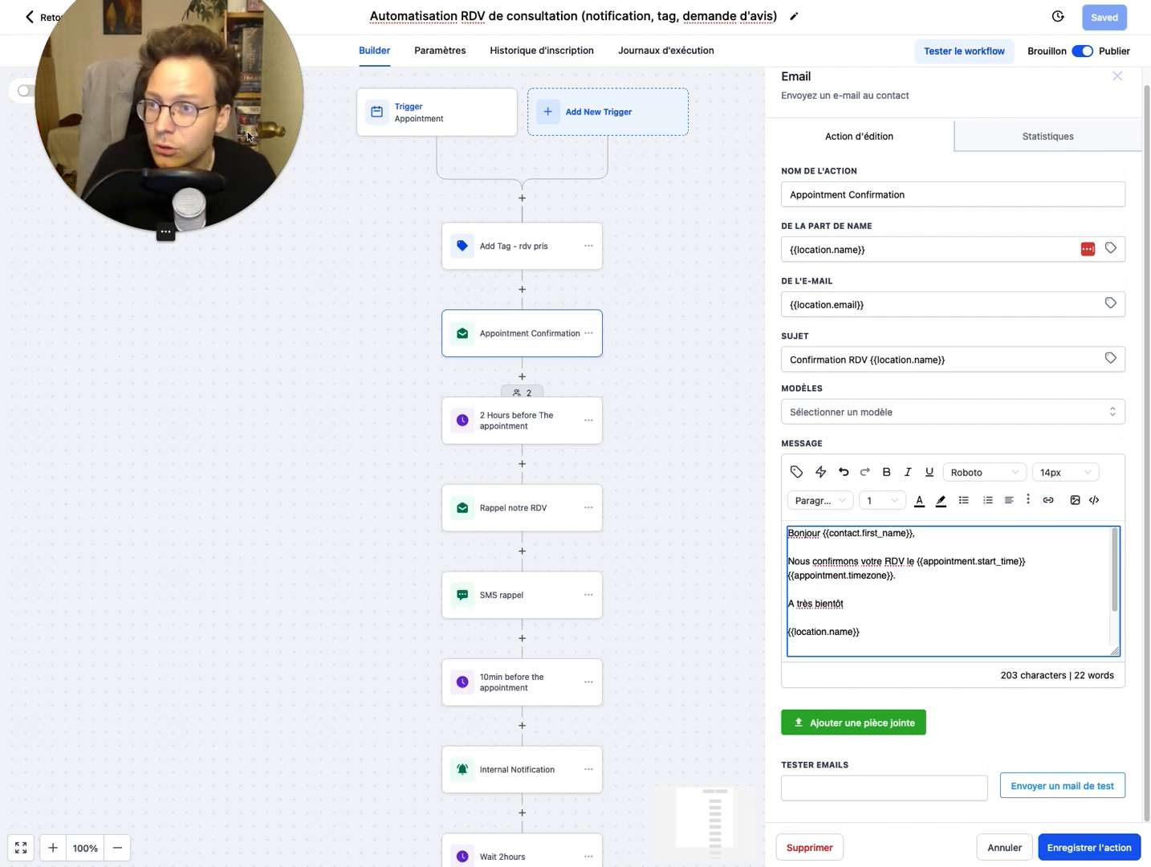
Step: Open the customised workflow's Appointment Confirmation email action and read through its whole message body
drag(184, 84, 176, 475)
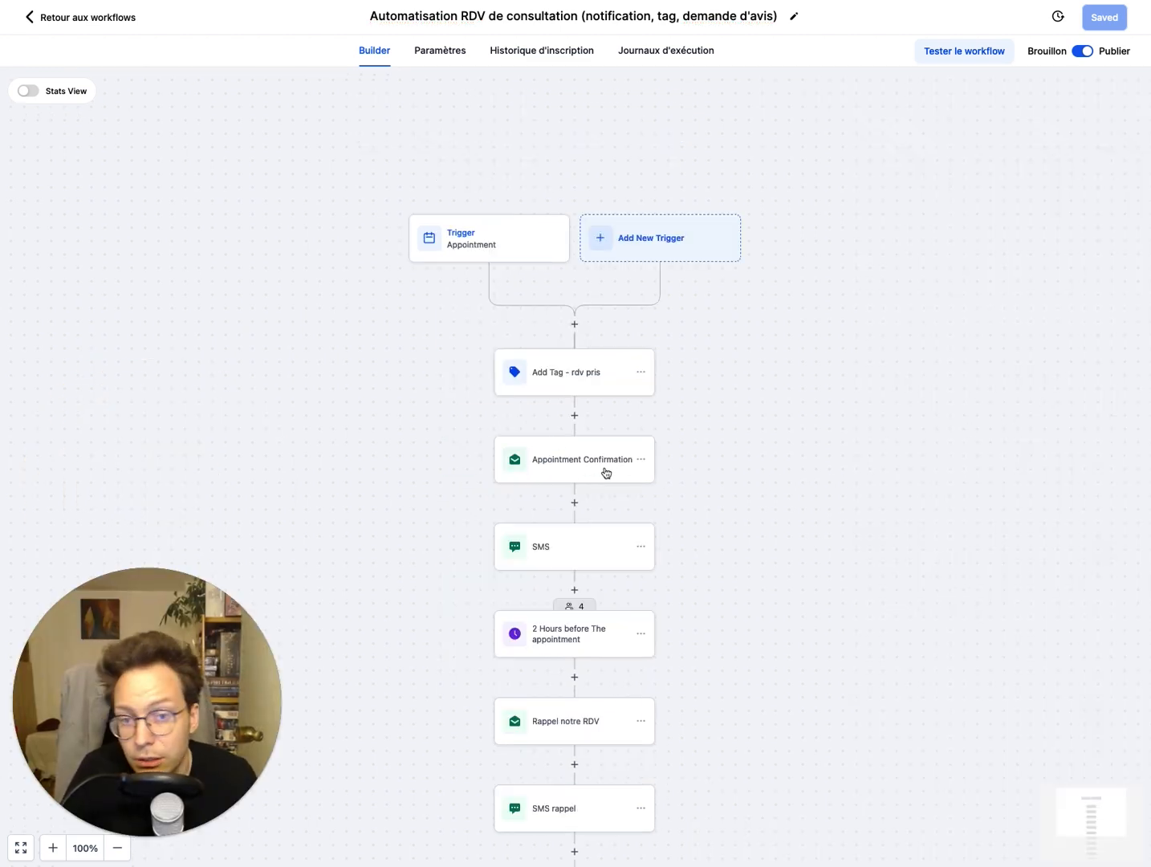
click(608, 472)
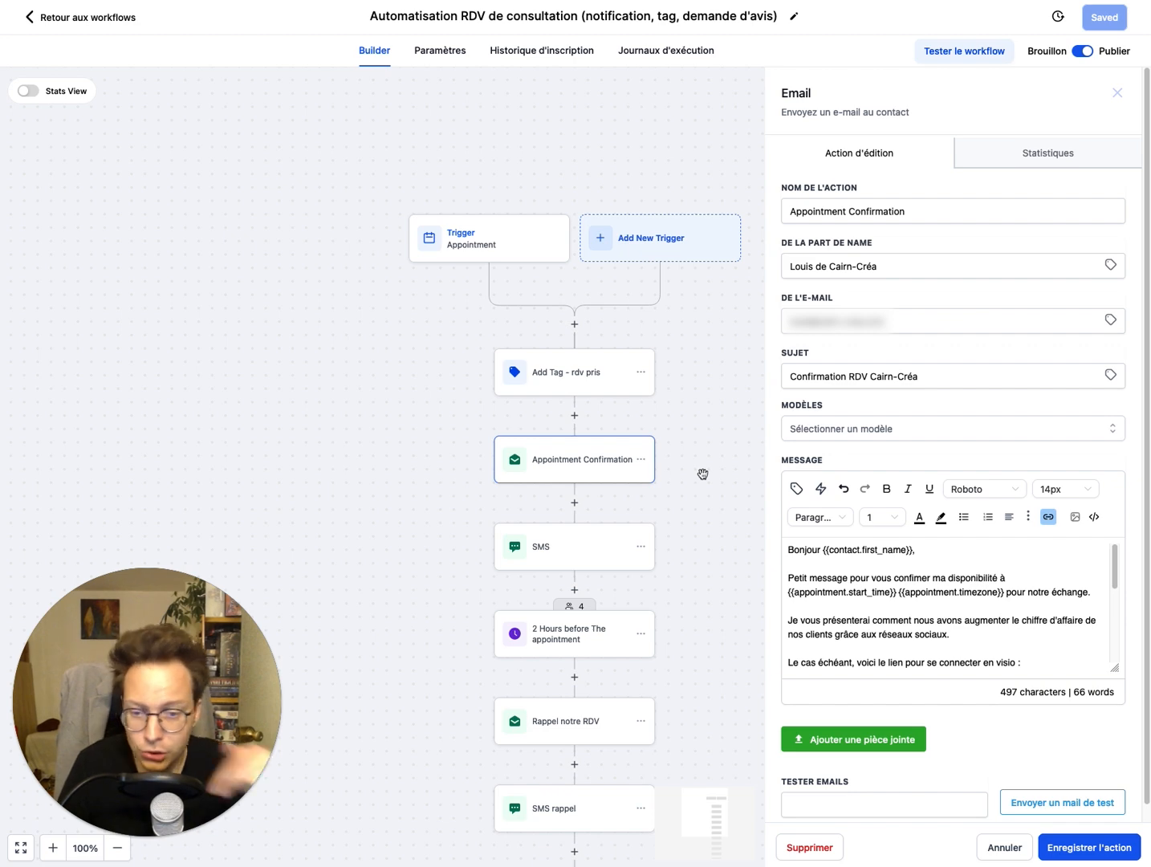
scroll(966, 606, down, 5)
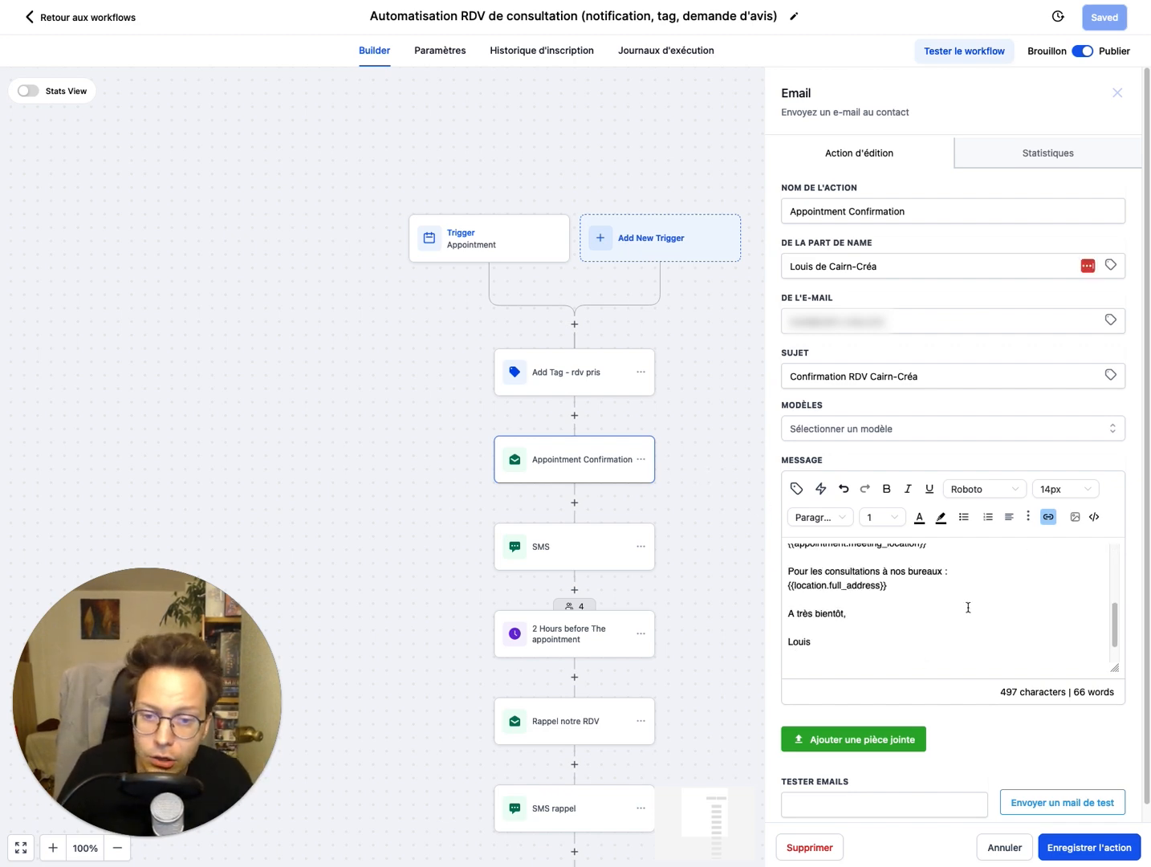
scroll(968, 608, up, 5)
scroll(921, 559, down, 5)
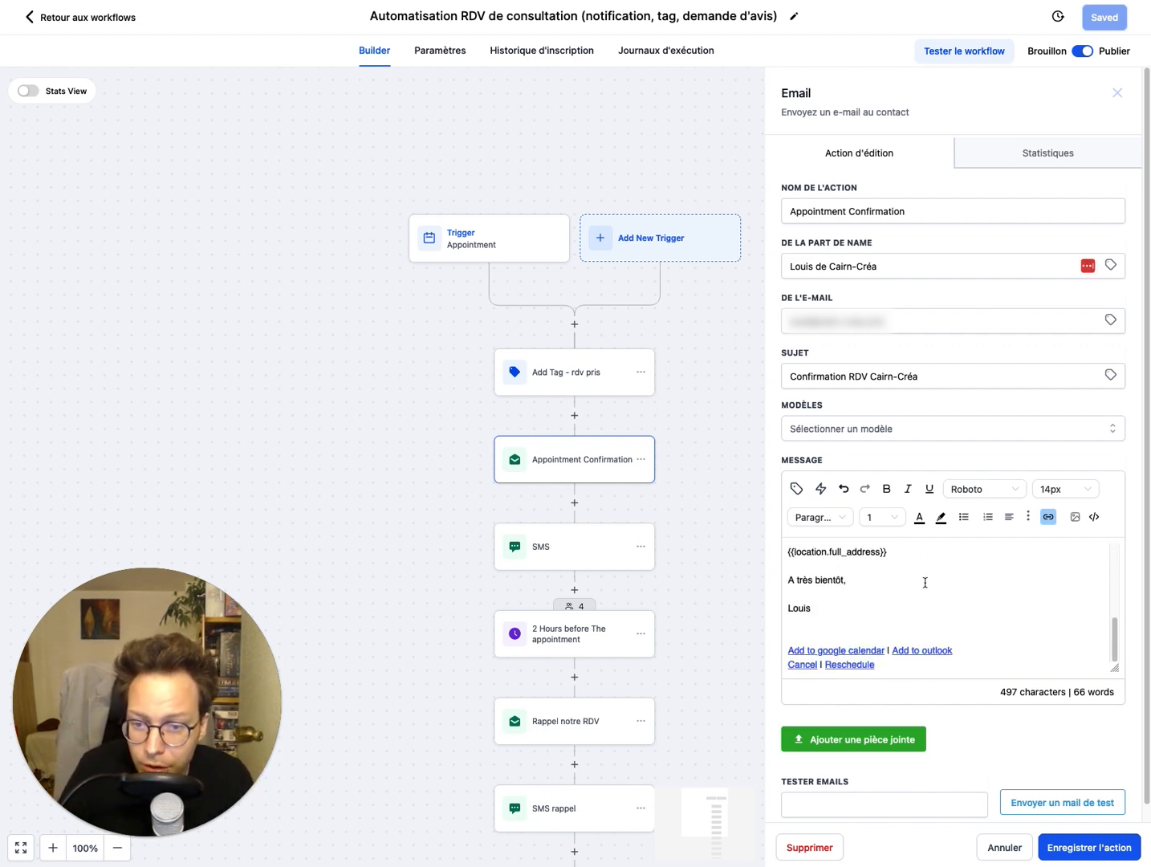
scroll(923, 592, up, 5)
scroll(673, 414, down, 3)
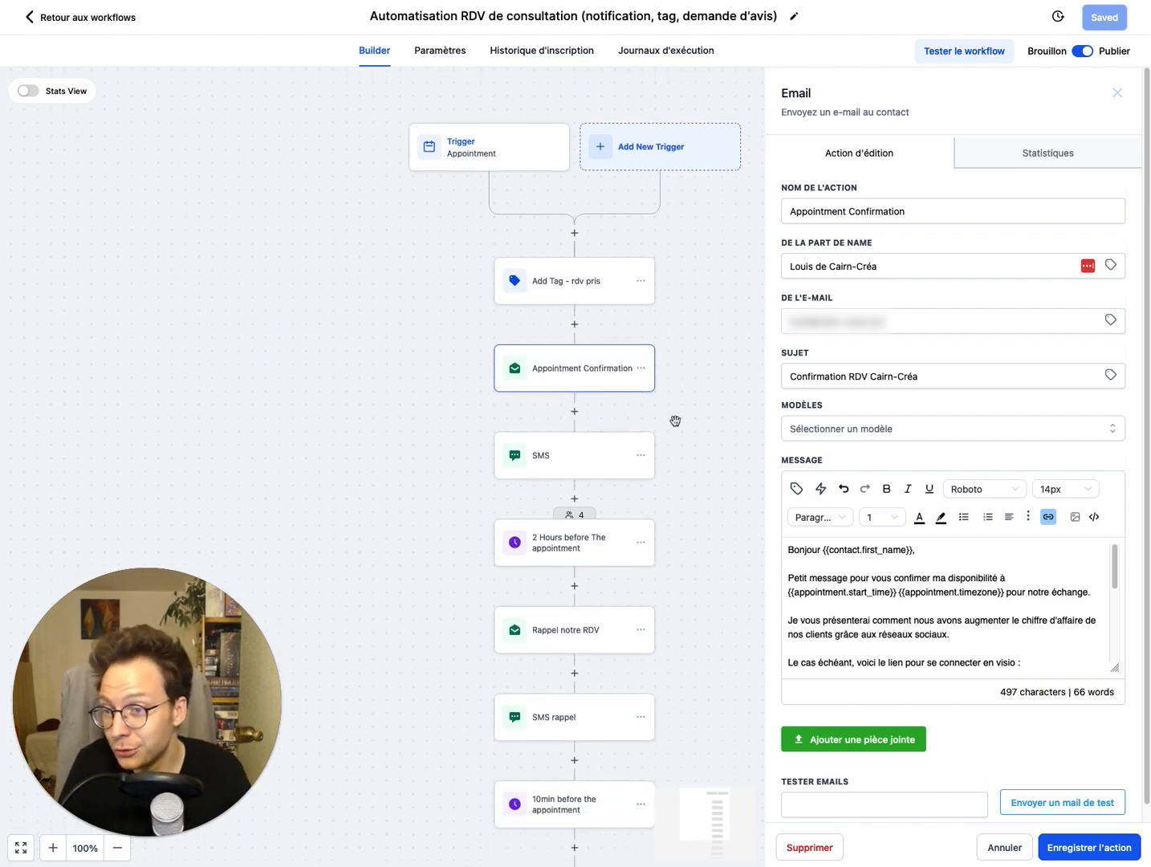
scroll(963, 638, down, 2)
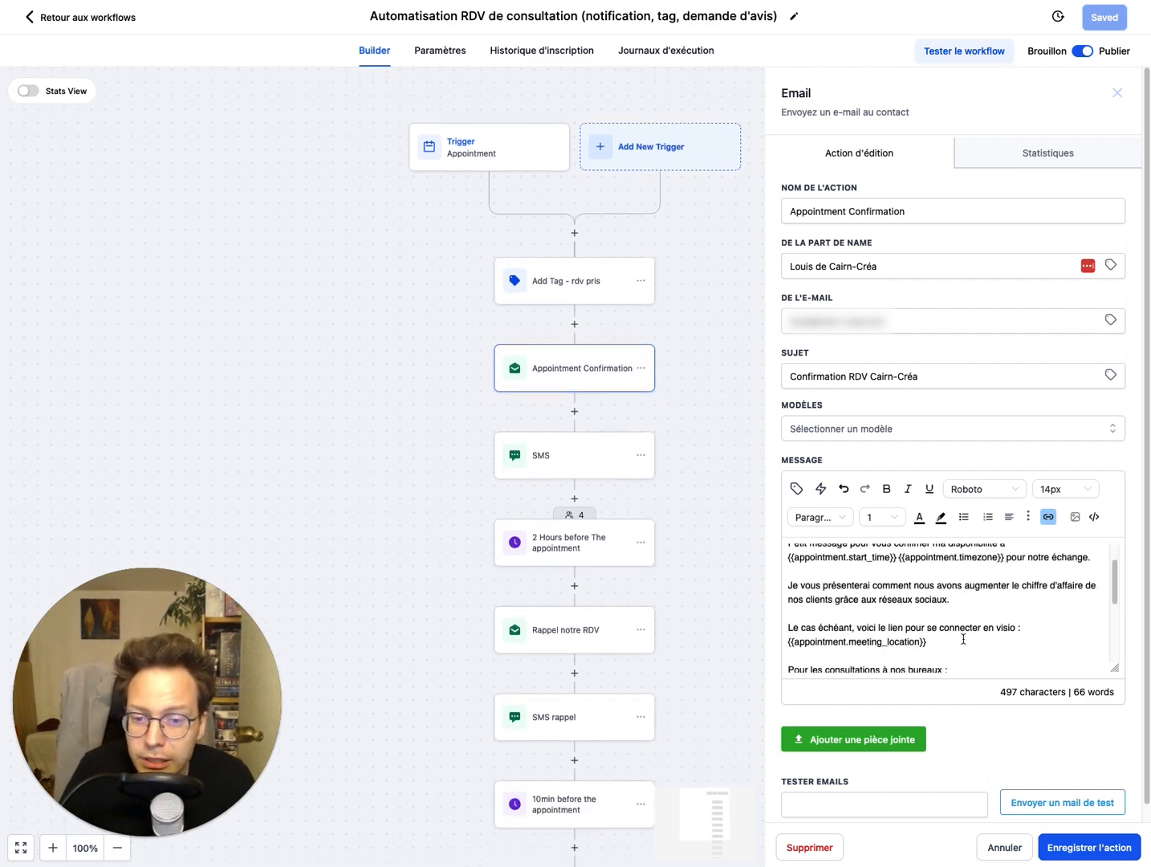
Step: Examine the message's video call sentence and its {{appointment.meeting_location}} merge field by highlighting them
triple_click(884, 619)
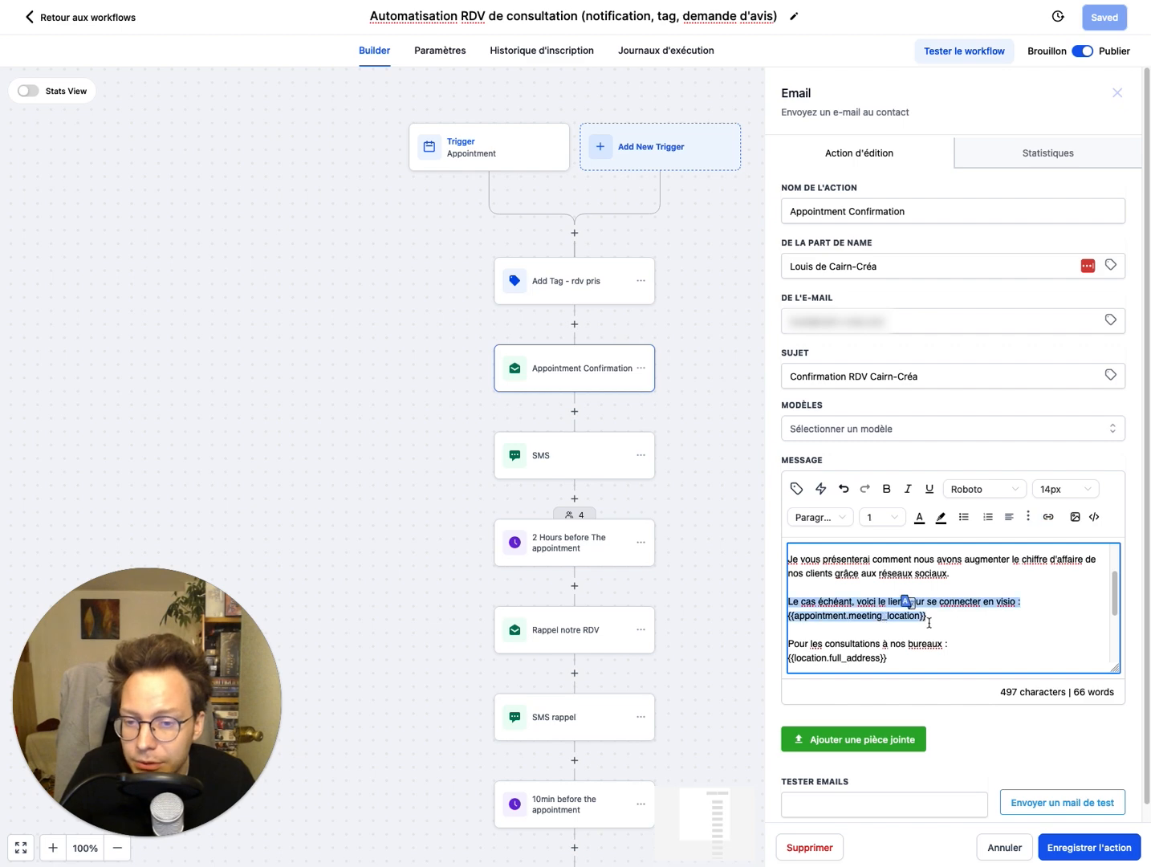
click(972, 624)
drag(928, 614, 752, 607)
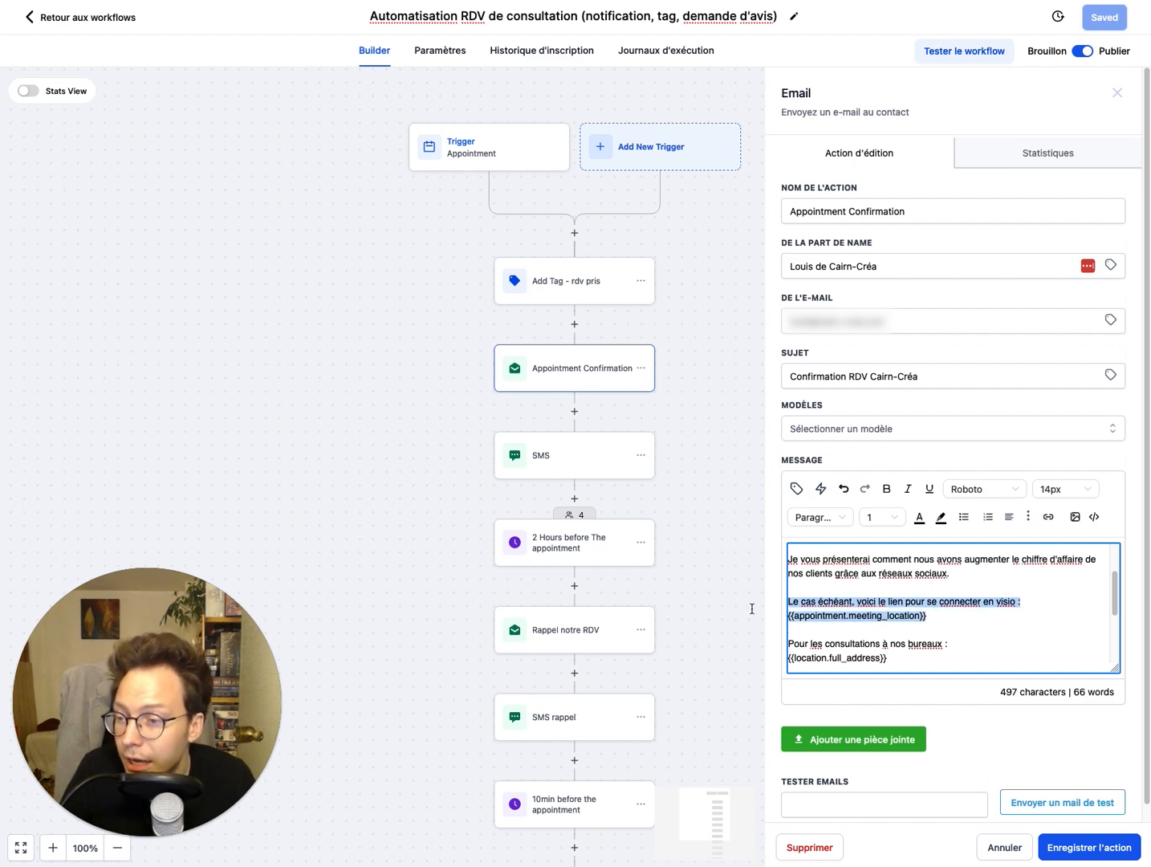
click(932, 615)
scroll(945, 634, up, 1)
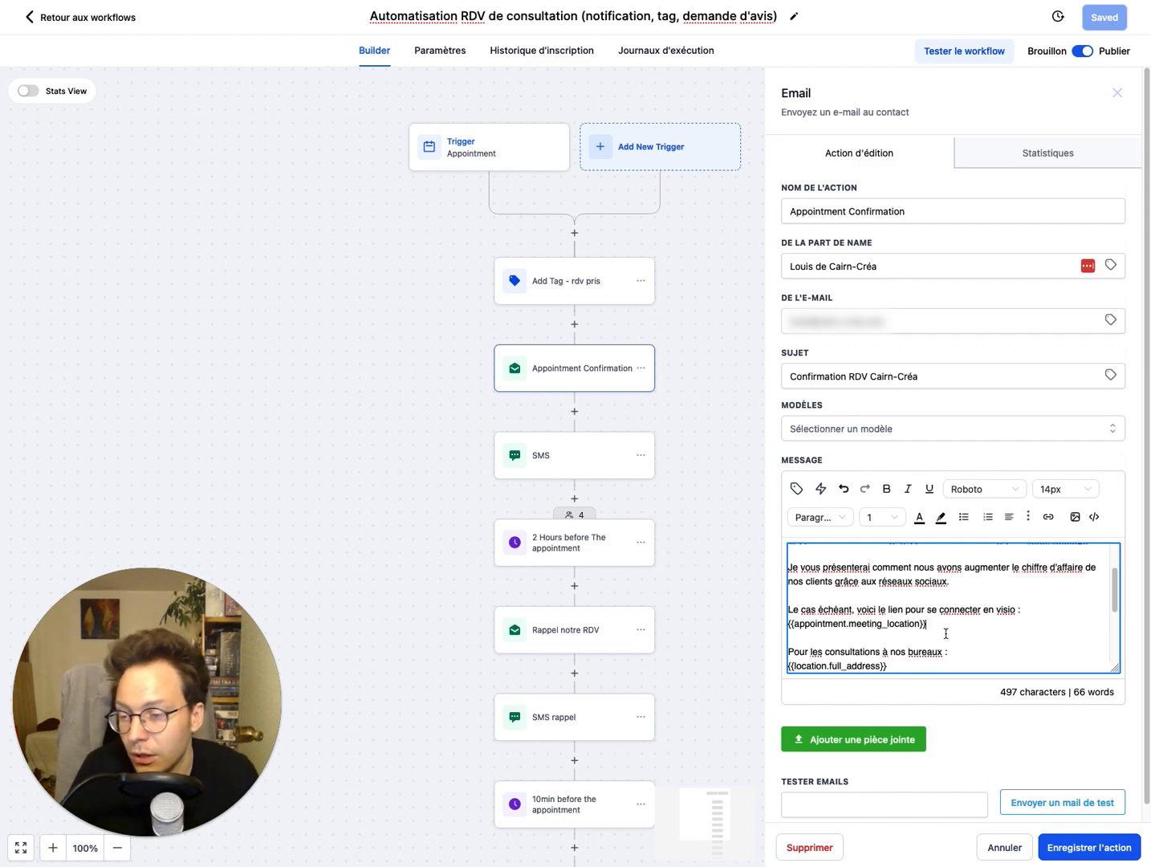
drag(931, 624, 783, 626)
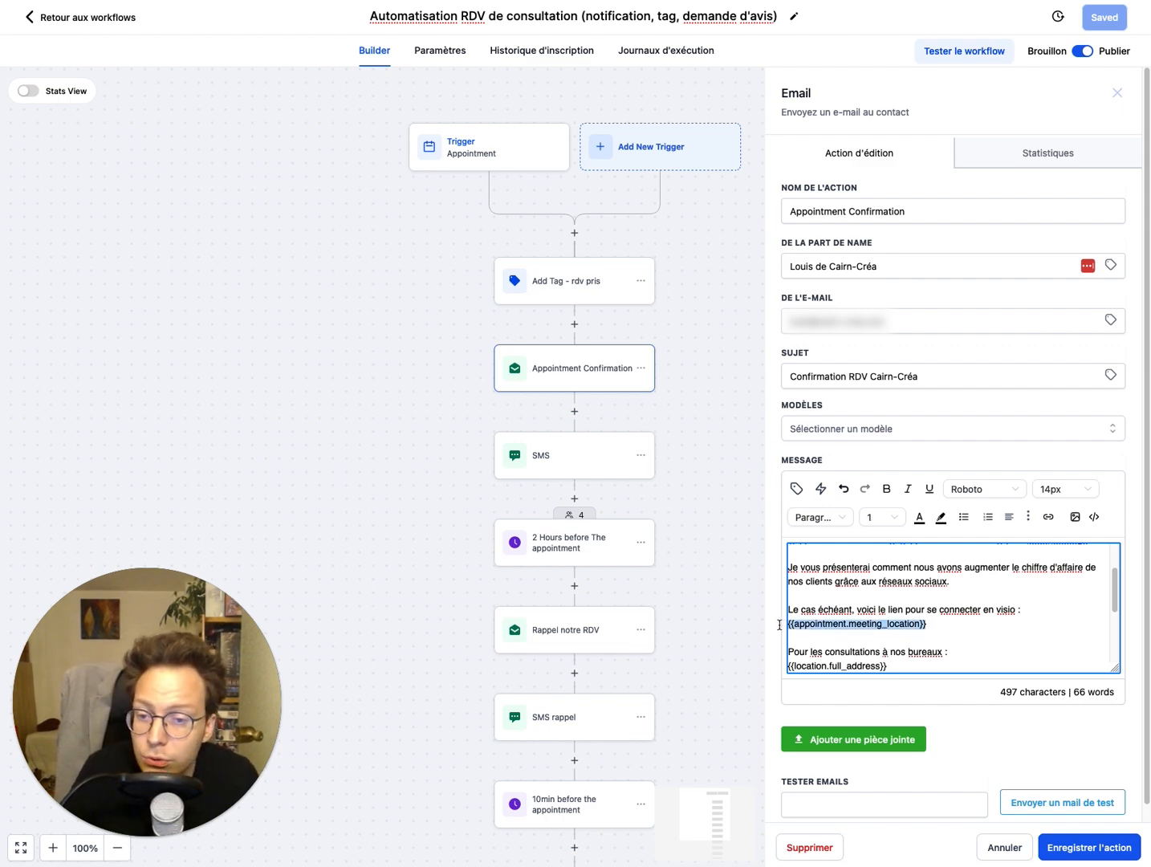
double_click(883, 624)
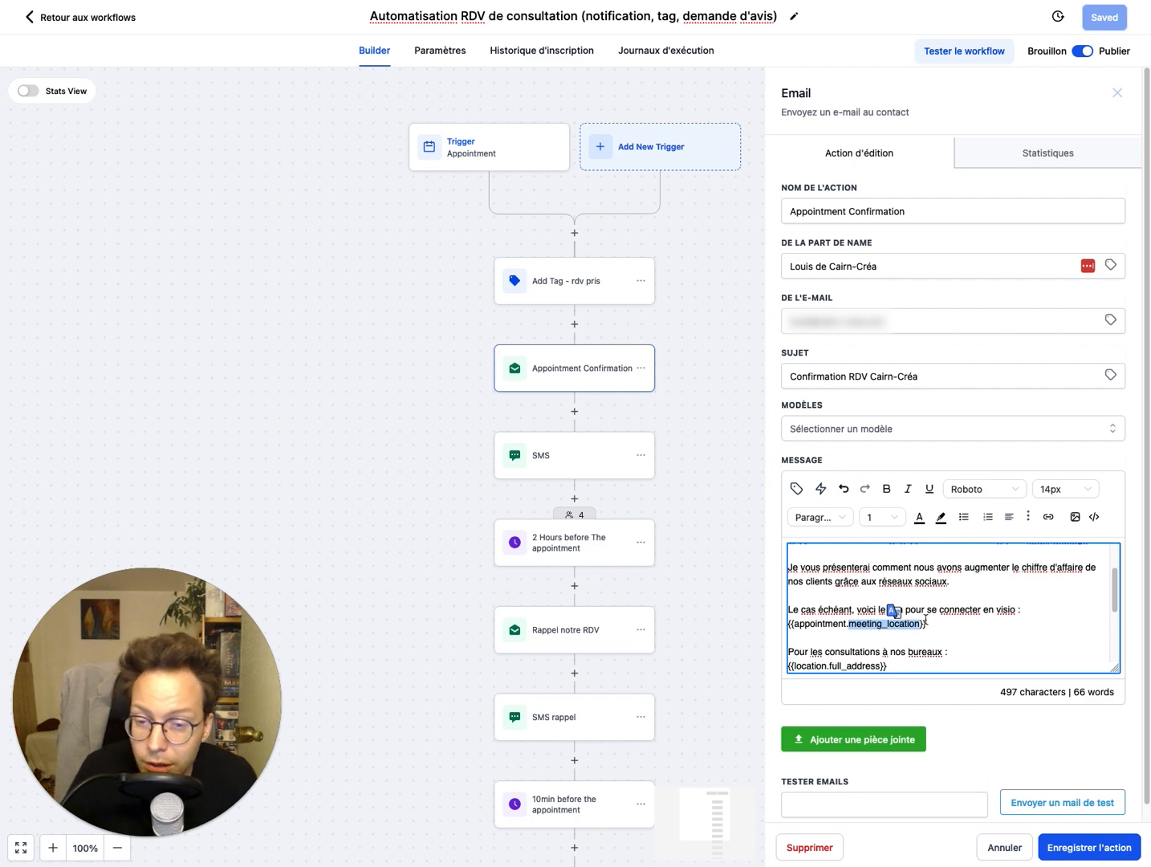
Step: Examine the {{location.full_address}} merge field under the office consultations line of the message by highlighting it
scroll(927, 621, down, 1)
scroll(927, 621, down, 1)
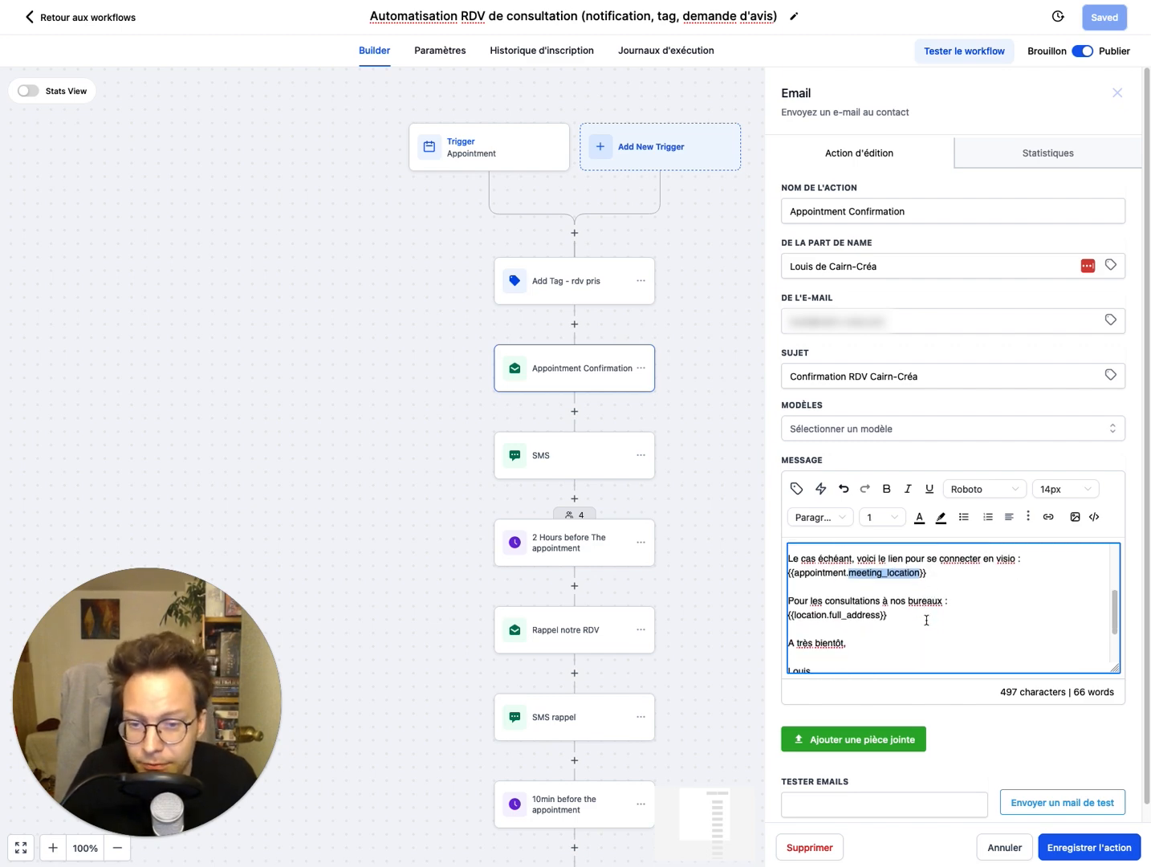
scroll(927, 621, down, 1)
double_click(808, 597)
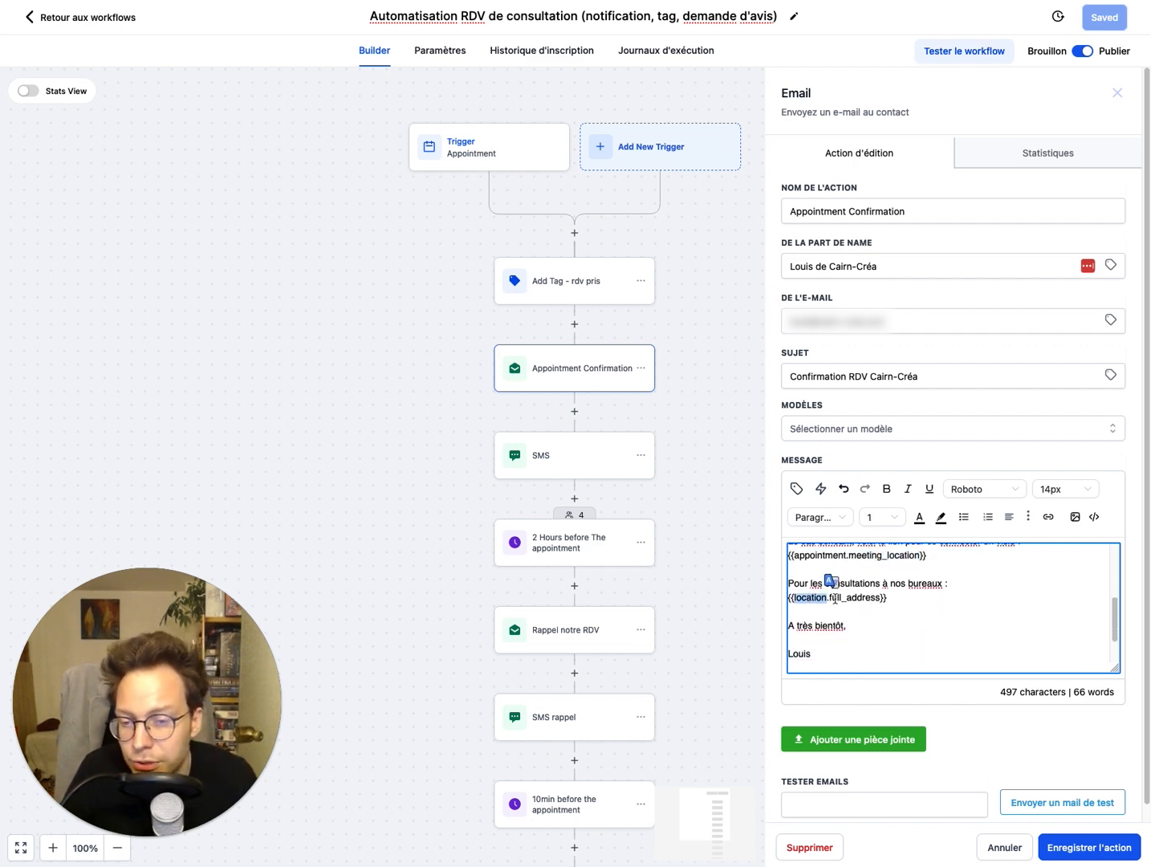
click(841, 598)
double_click(865, 597)
drag(947, 603, 735, 597)
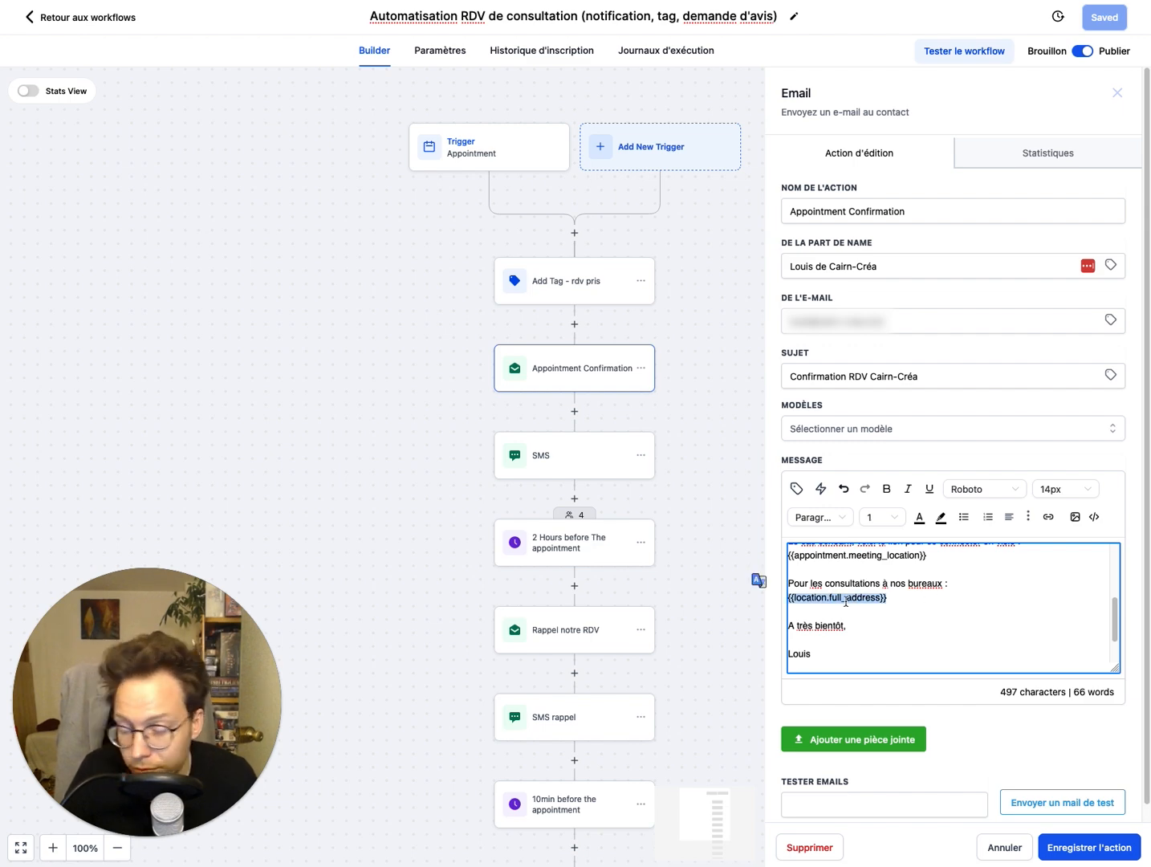
Step: Reread the confirmation message from the greeting to the meeting location lines, and close the email action without changes
scroll(845, 598, down, 2)
scroll(851, 602, up, 4)
scroll(859, 604, up, 2)
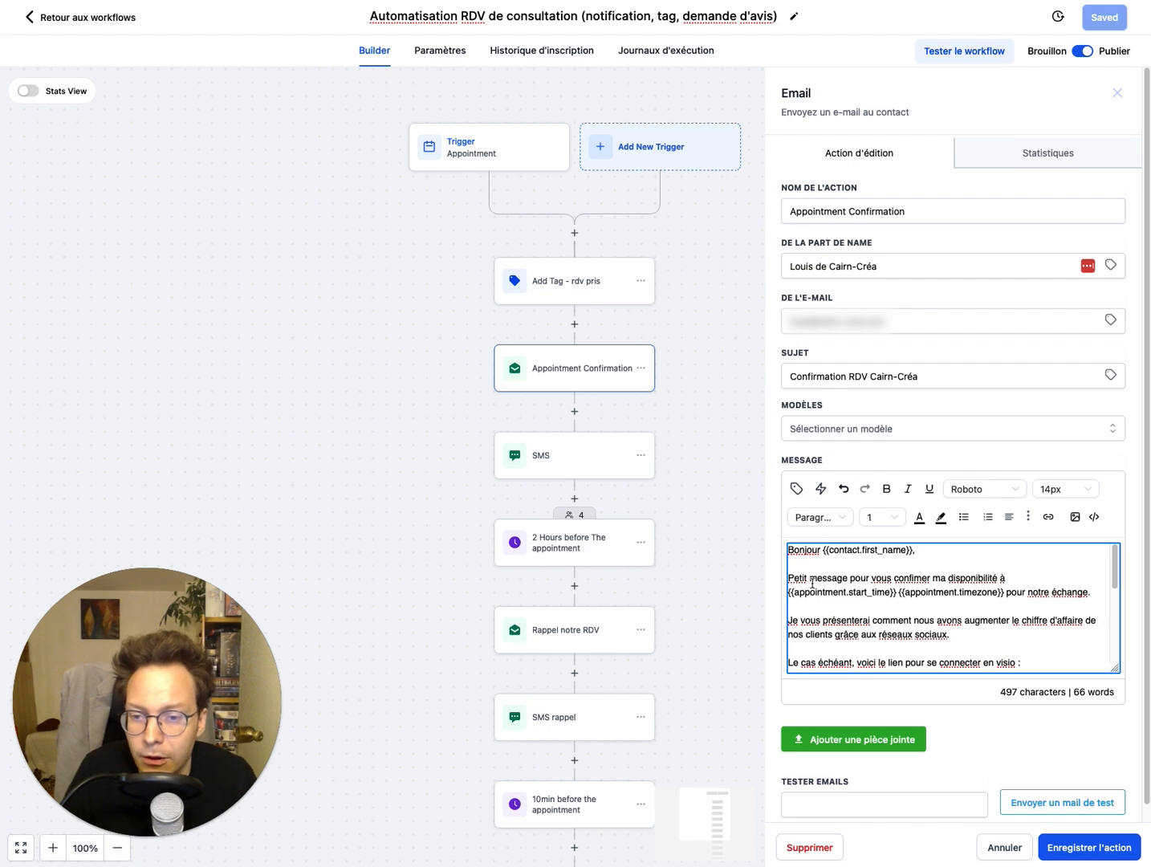
scroll(812, 584, down, 1)
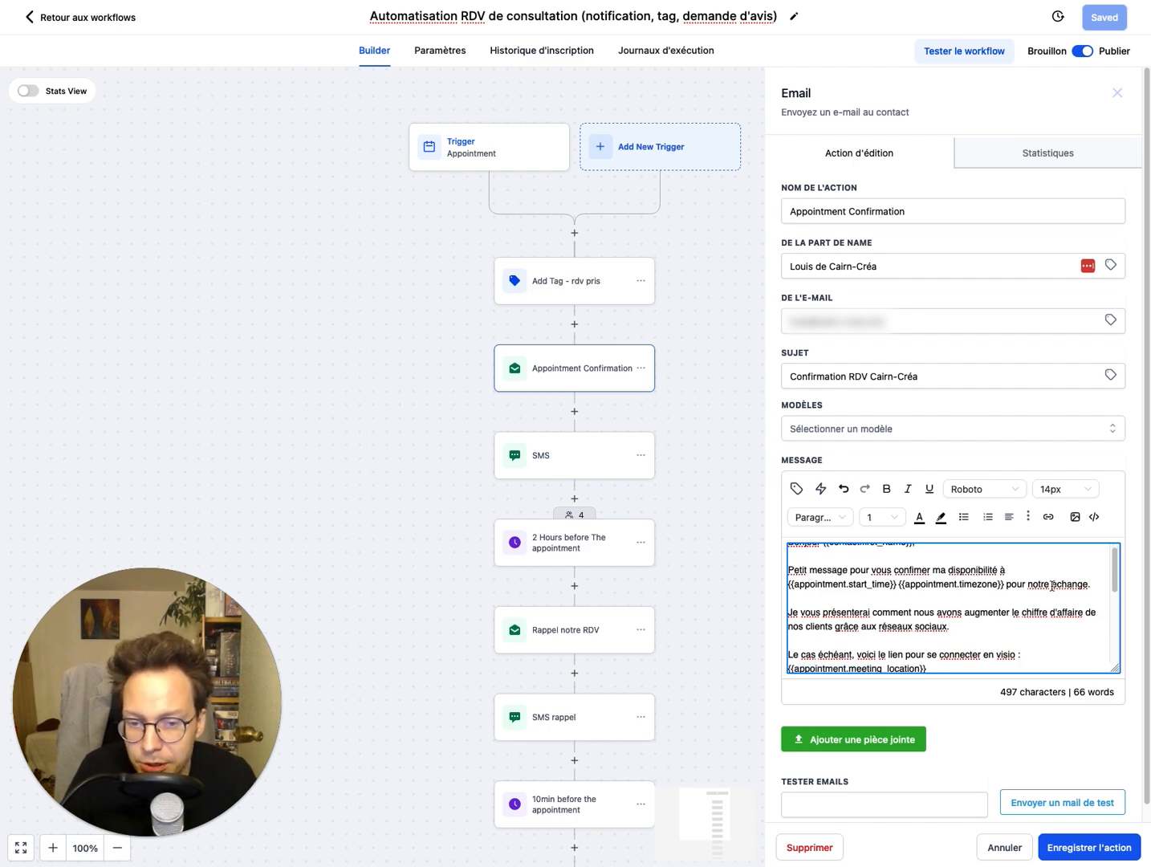
scroll(1048, 586, down, 3)
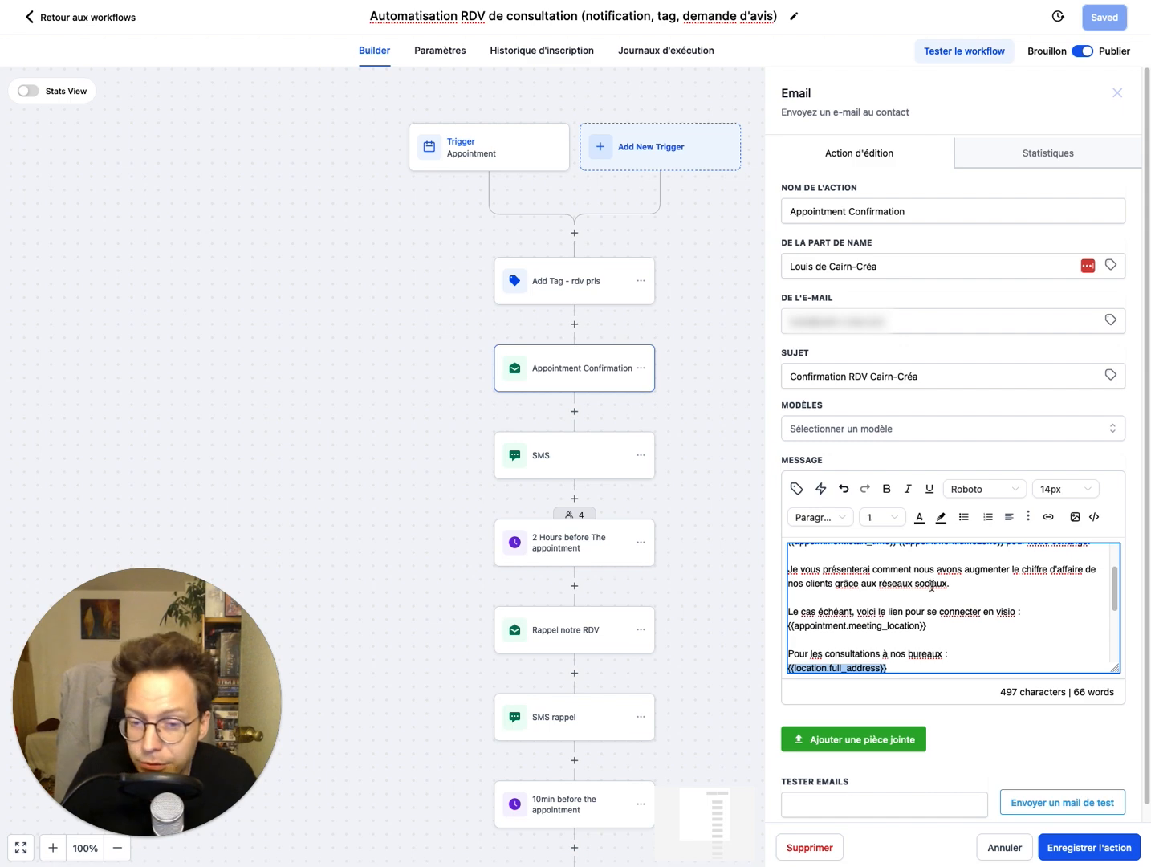
scroll(932, 585, down, 3)
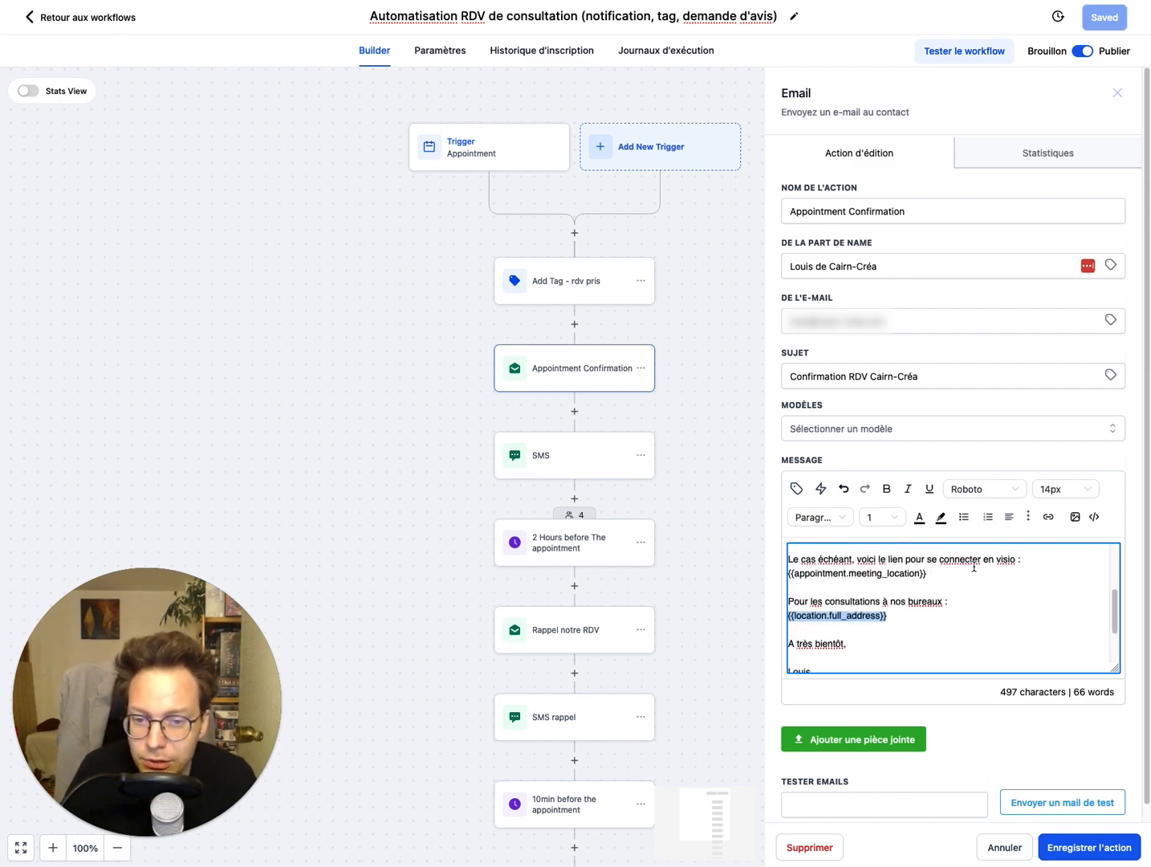
triple_click(813, 568)
click(858, 594)
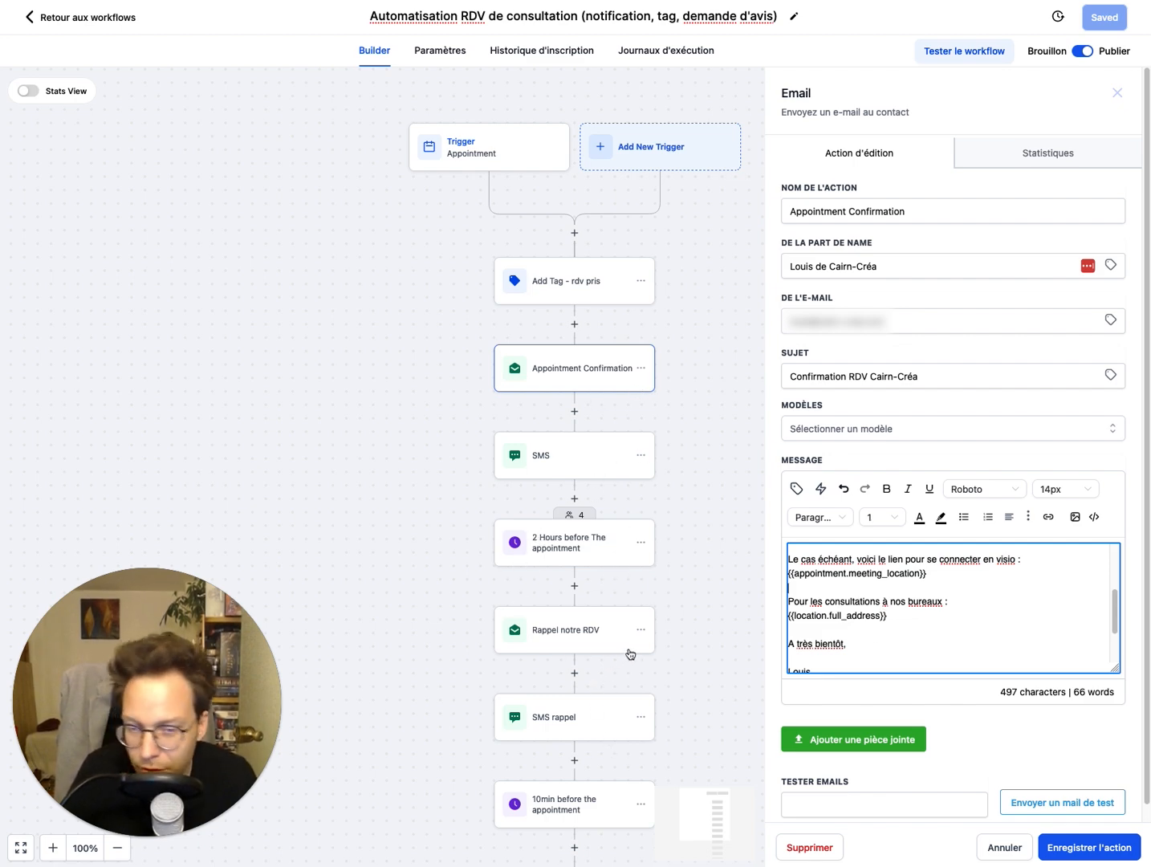
click(685, 593)
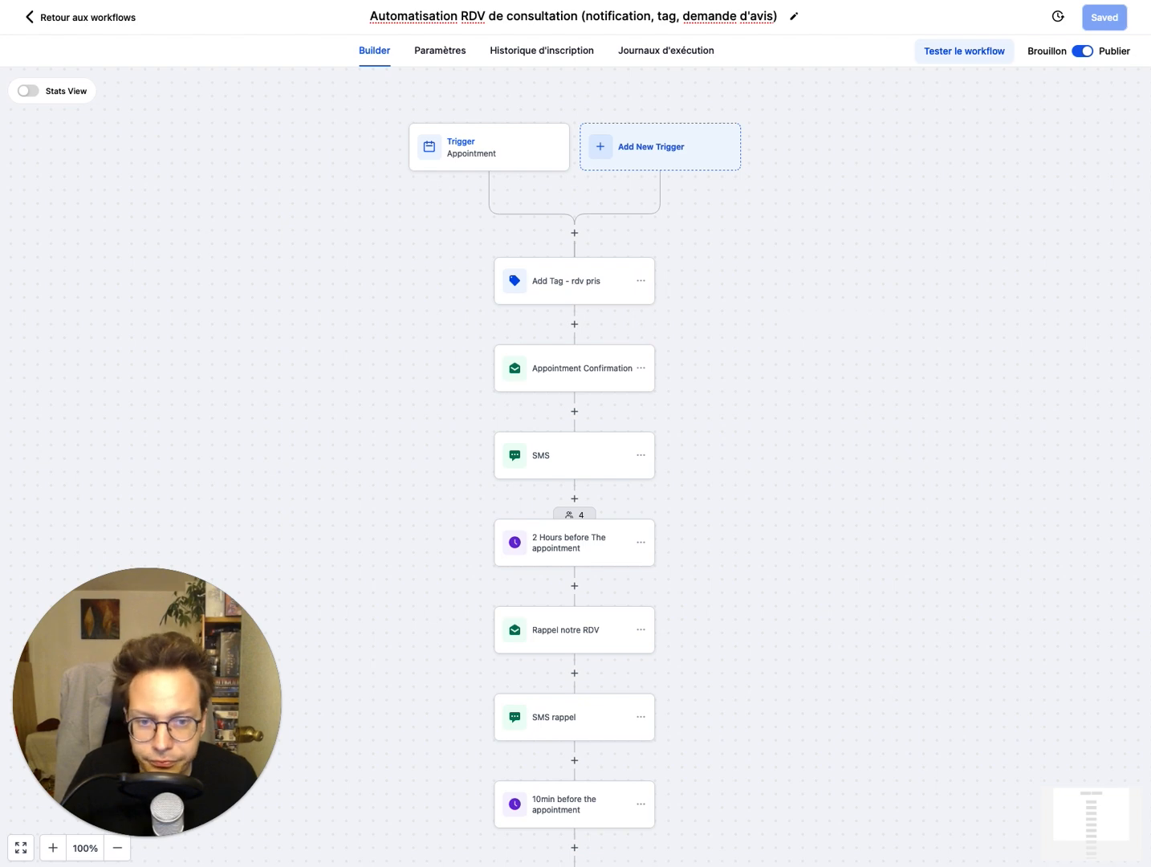
Step: Copy only the Rappel notre RDV email action and paste it between the 10min before the appointment wait and Internal Notification
click(574, 629)
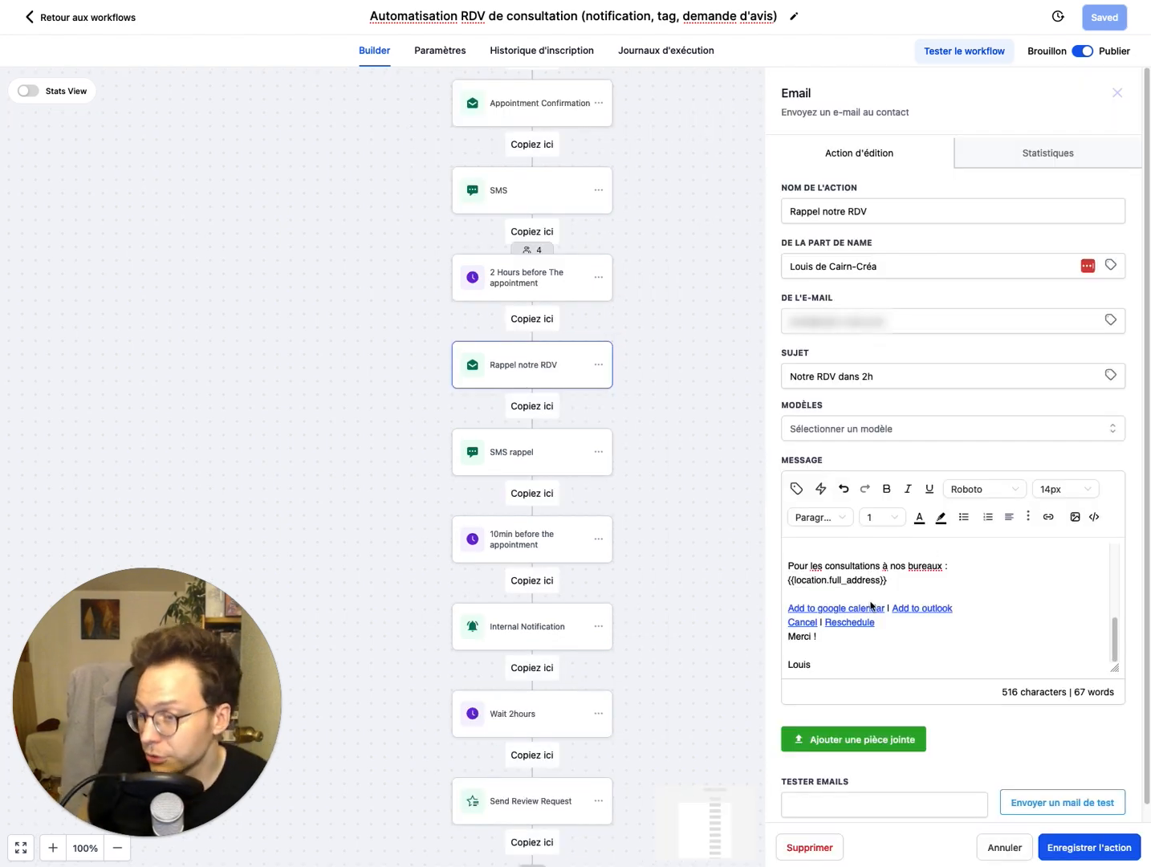
click(597, 366)
mouse_move(659, 421)
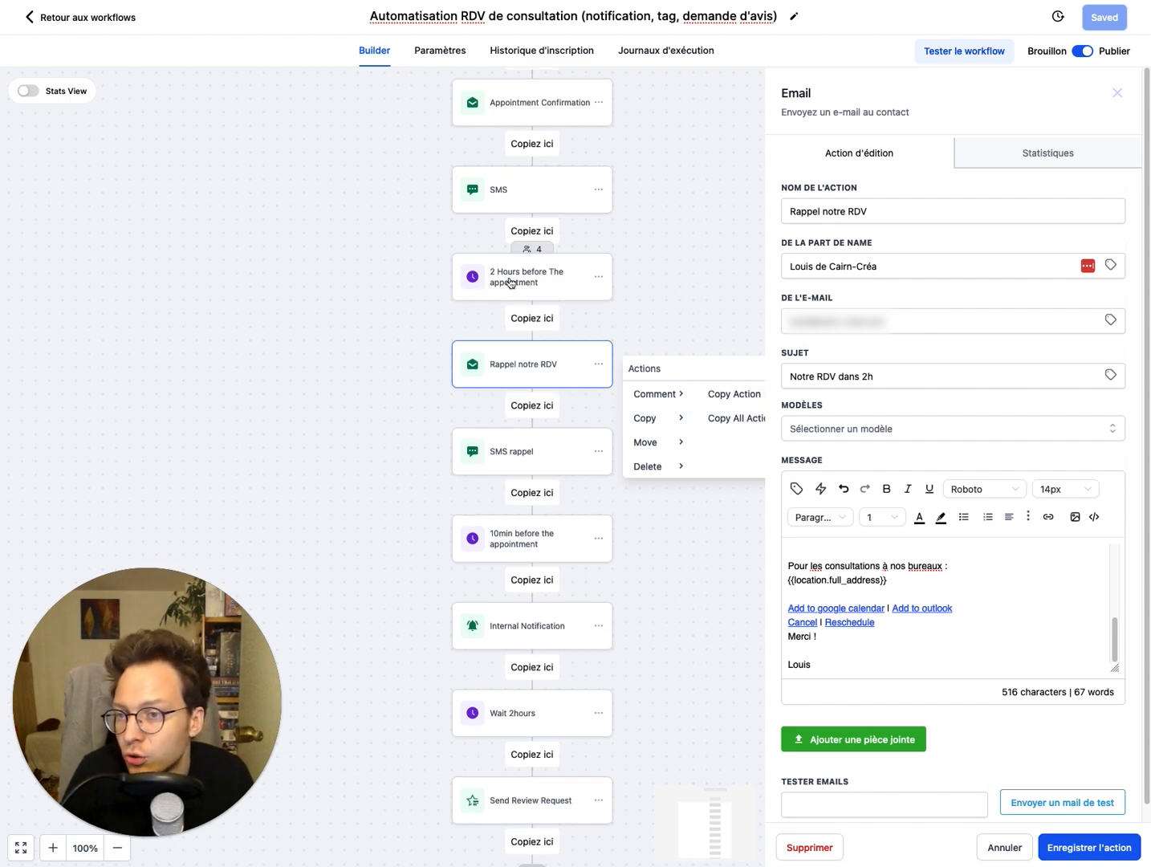
click(538, 586)
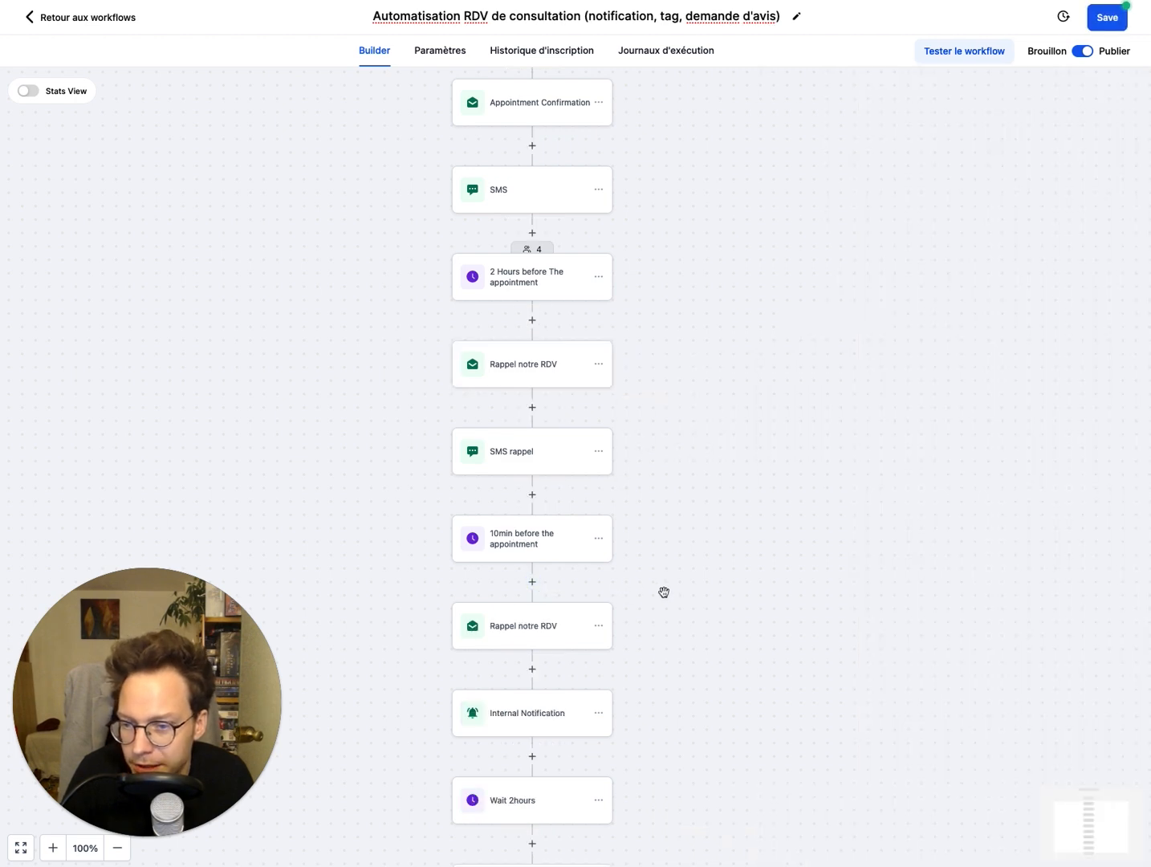
Step: Open the pasted Rappel notre RDV email below the 10-minute wait and name the action "Rappel notre RDV 10min avant"
scroll(674, 531, down, 2)
click(492, 536)
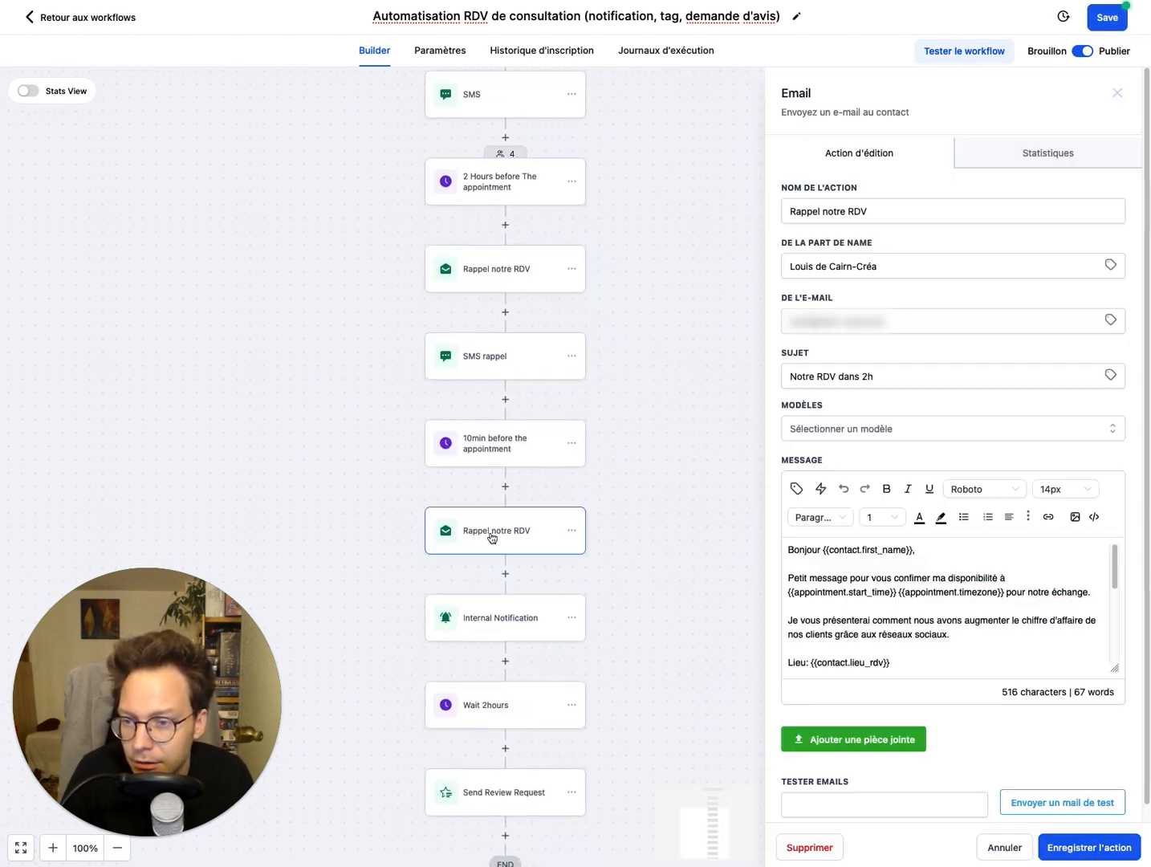
click(897, 211)
text(1)
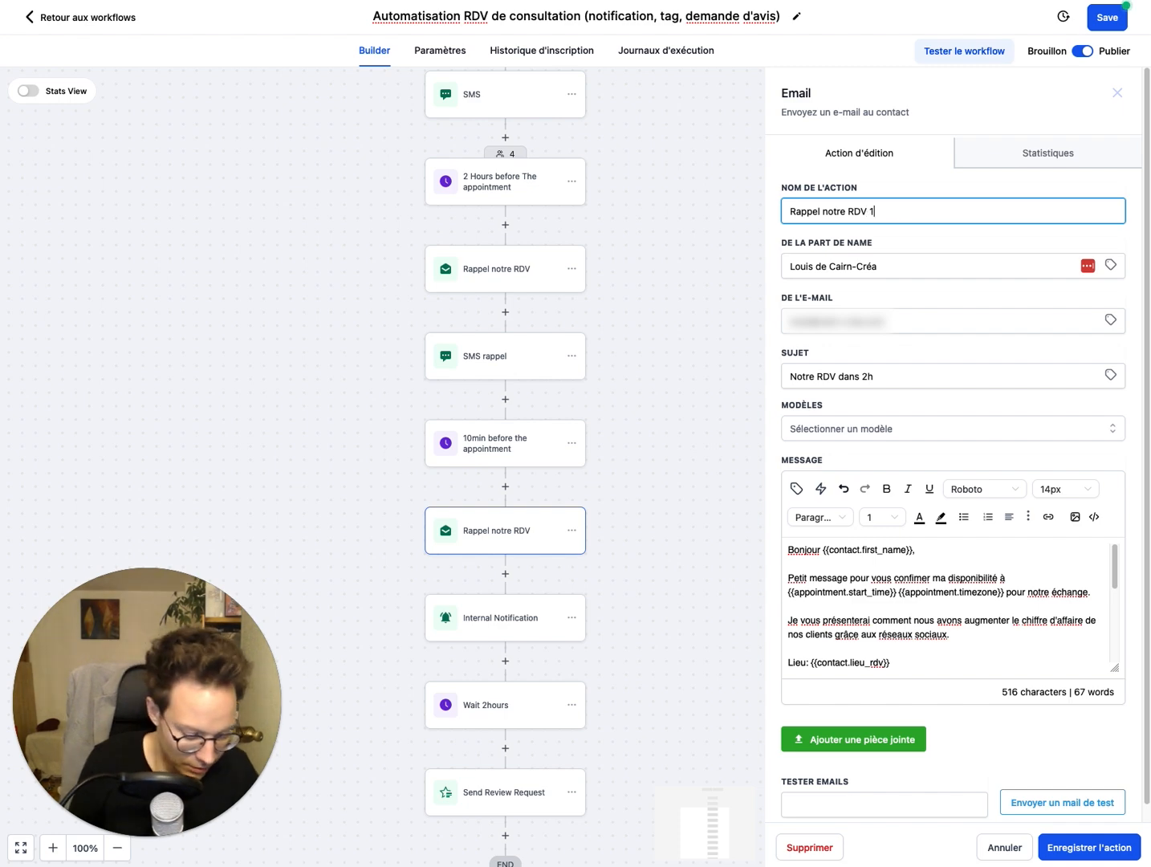
text(0min a)
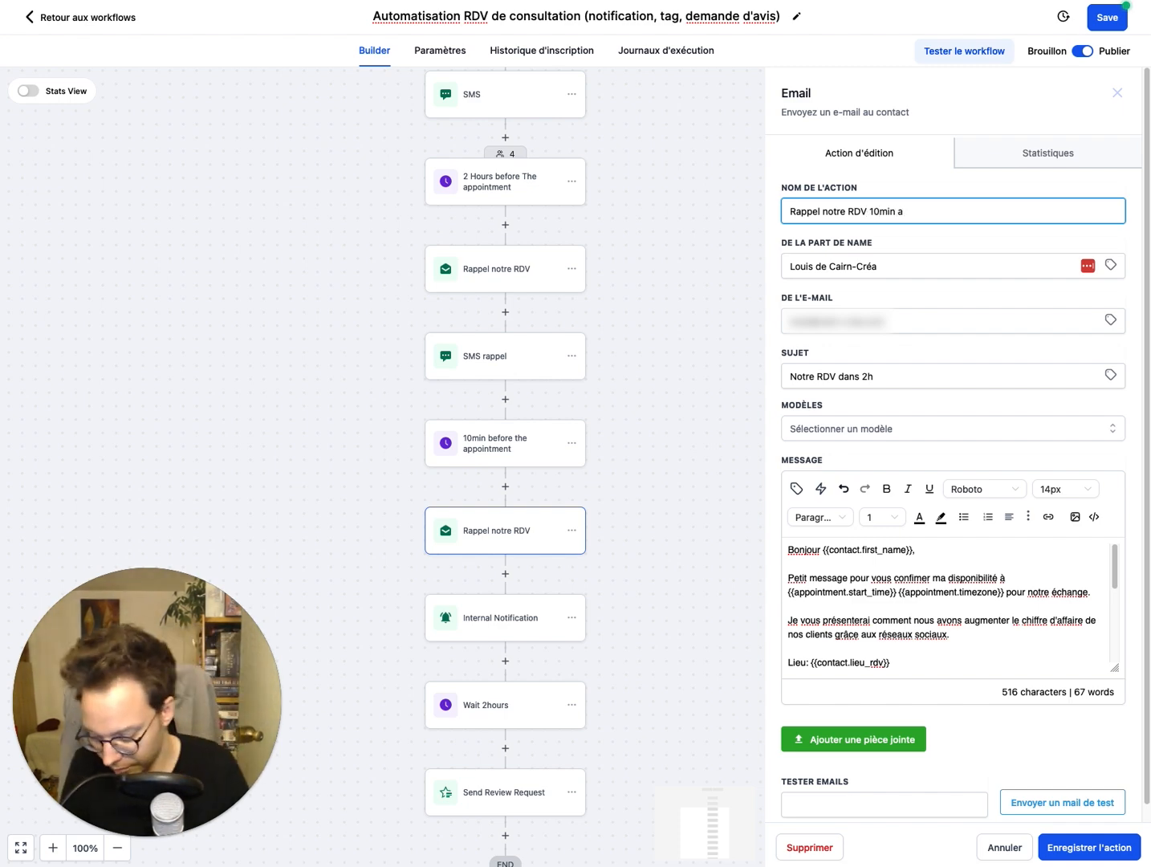
text(vant)
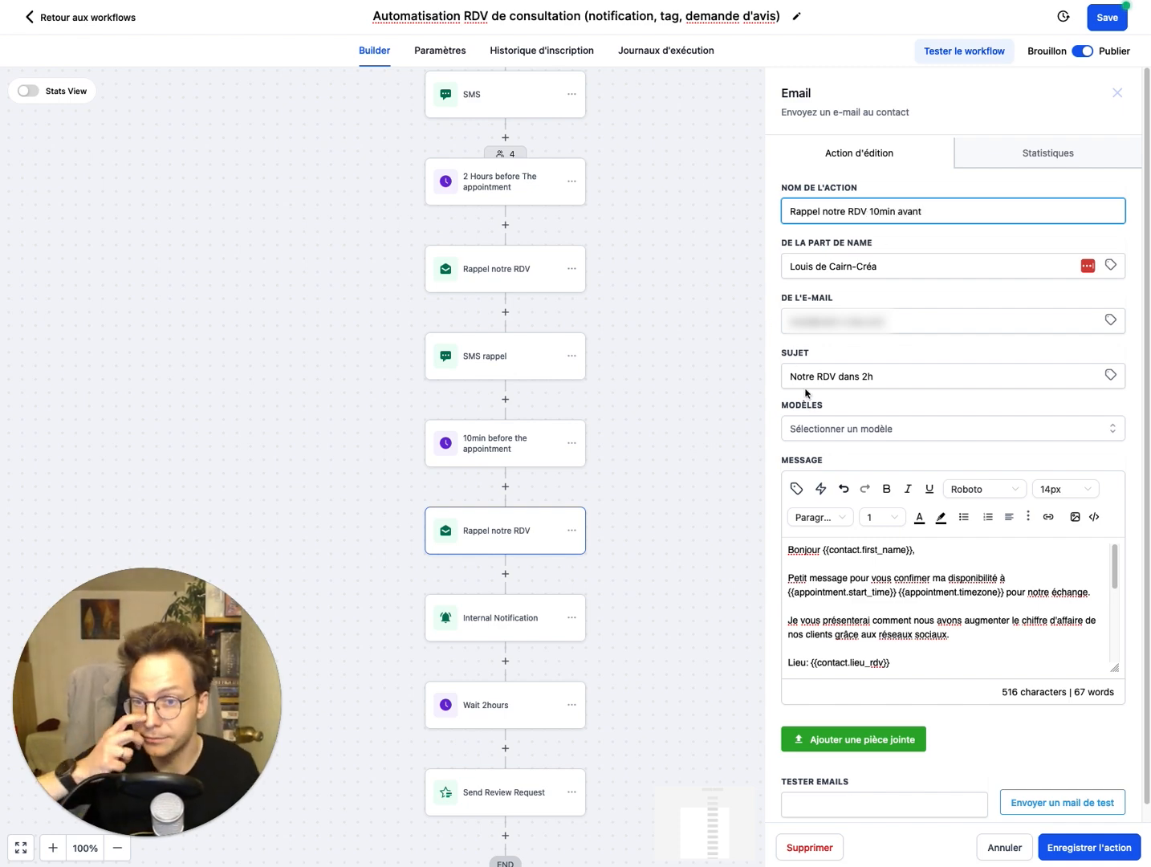
Step: Set the pasted reminder email's subject to "Notre RDV dans 10min"
scroll(917, 605, down, 1)
scroll(917, 605, up, 1)
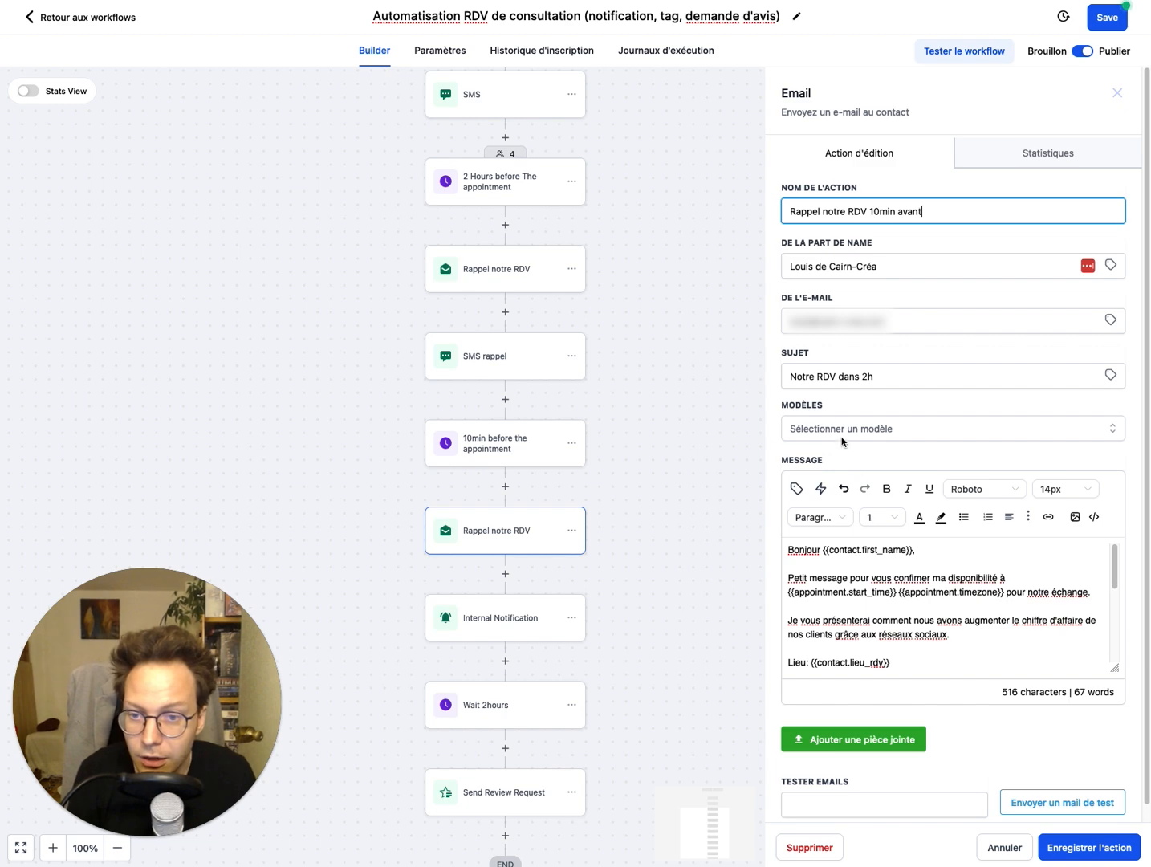
click(849, 377)
double_click(865, 381)
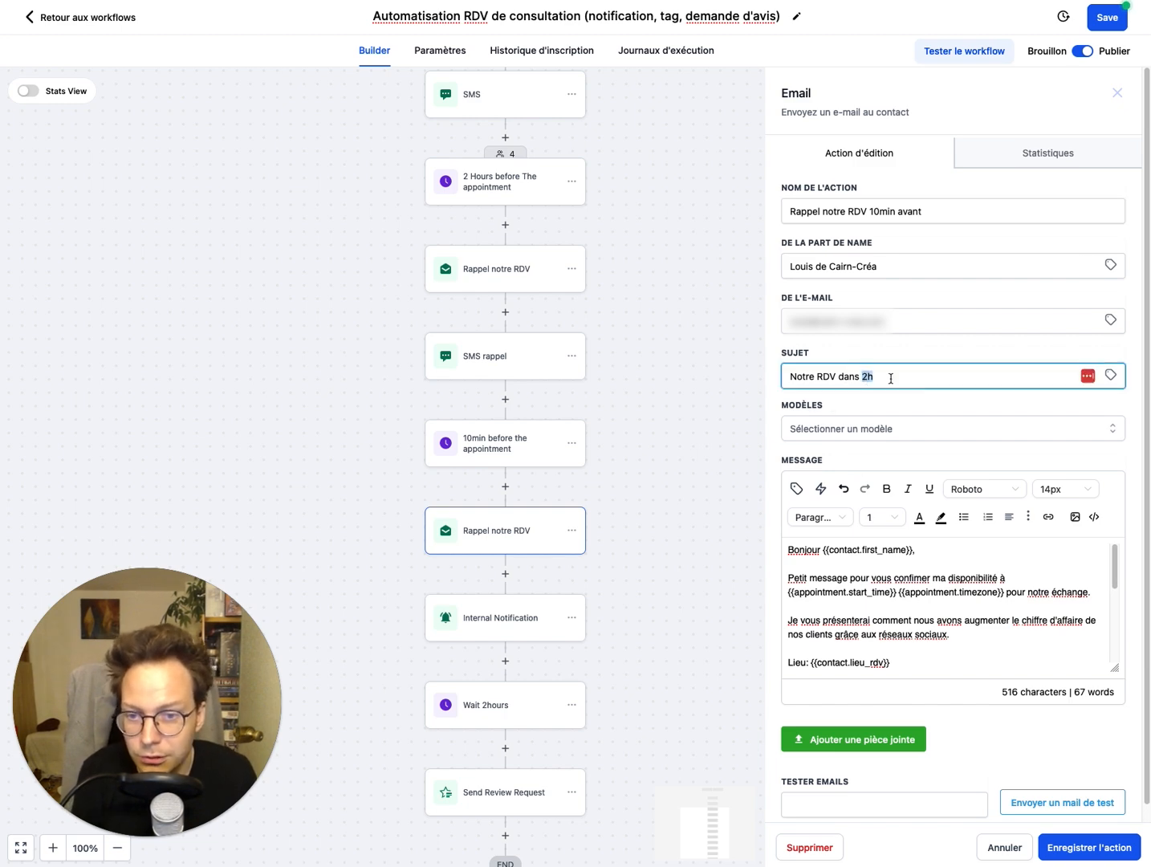
text(10min)
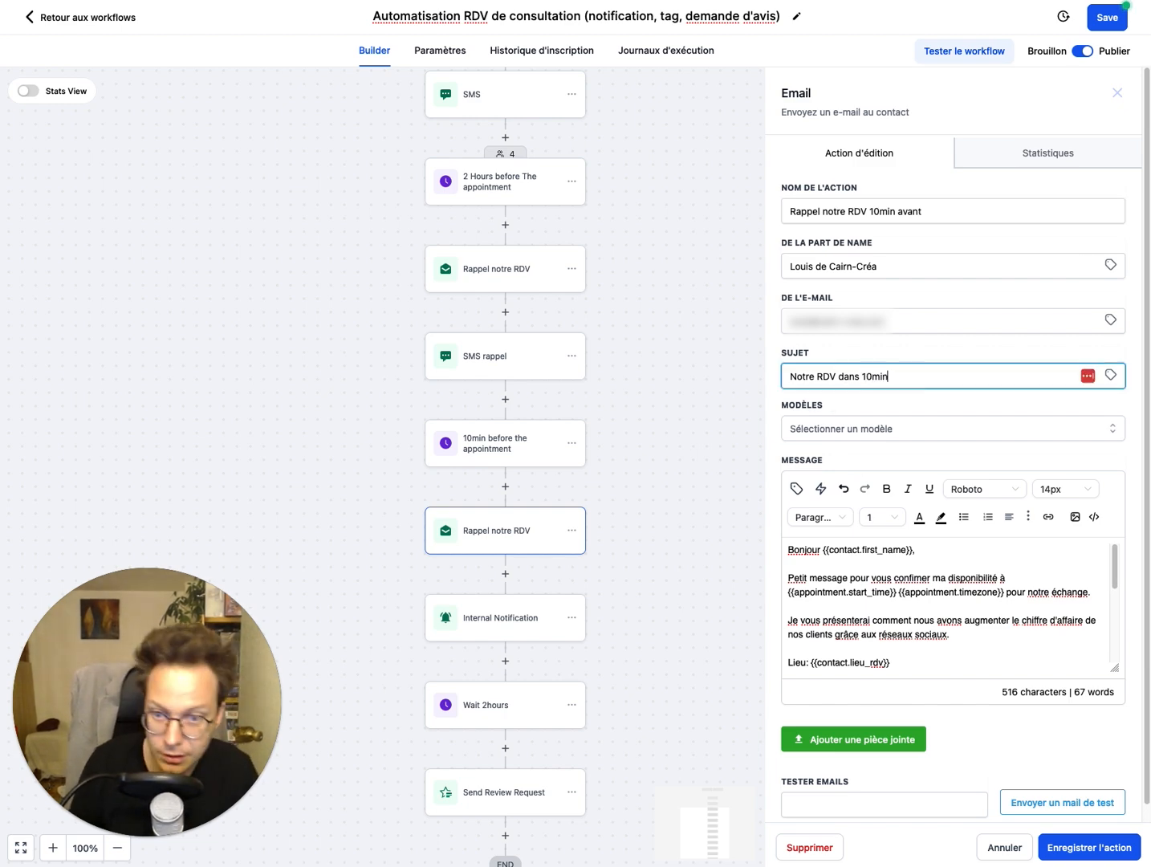
Step: Review the pasted reminder's message body, including its location and video link lines, and its place in the workflow
scroll(899, 433, down, 1)
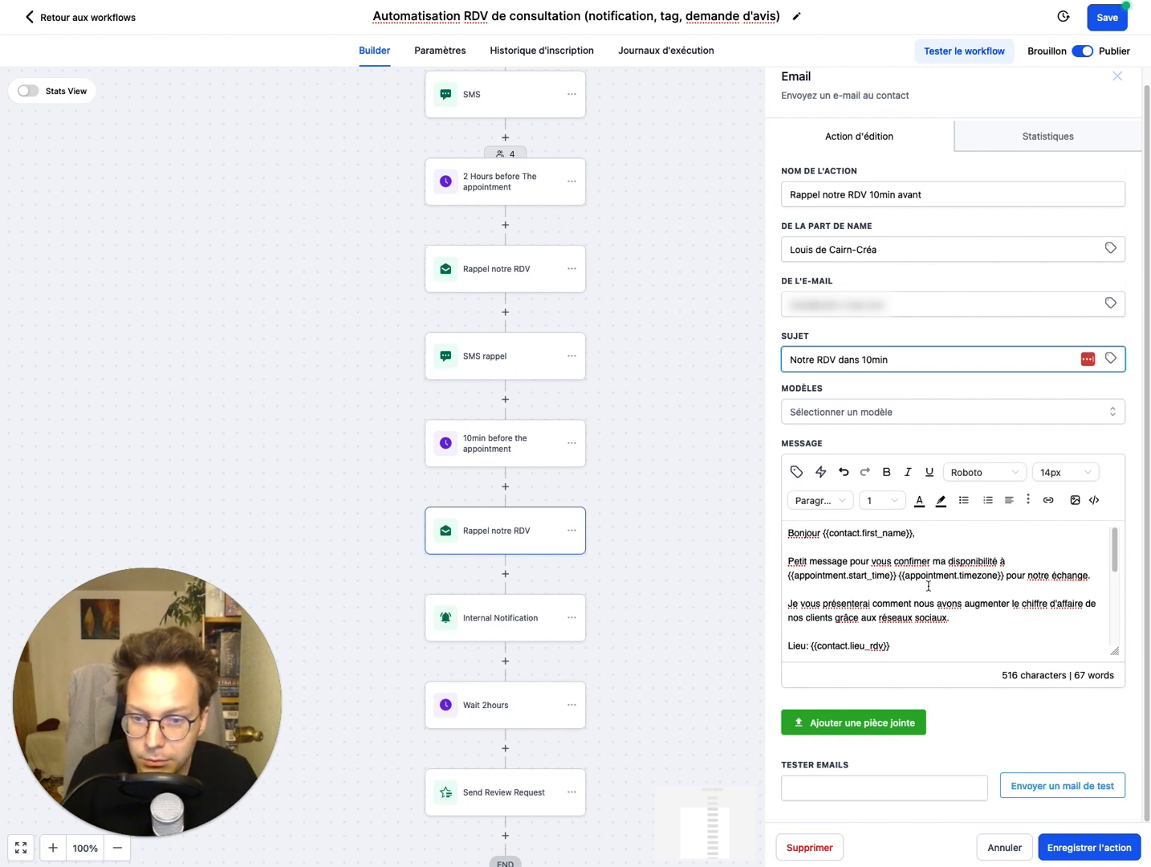
scroll(928, 586, down, 2)
scroll(908, 603, down, 5)
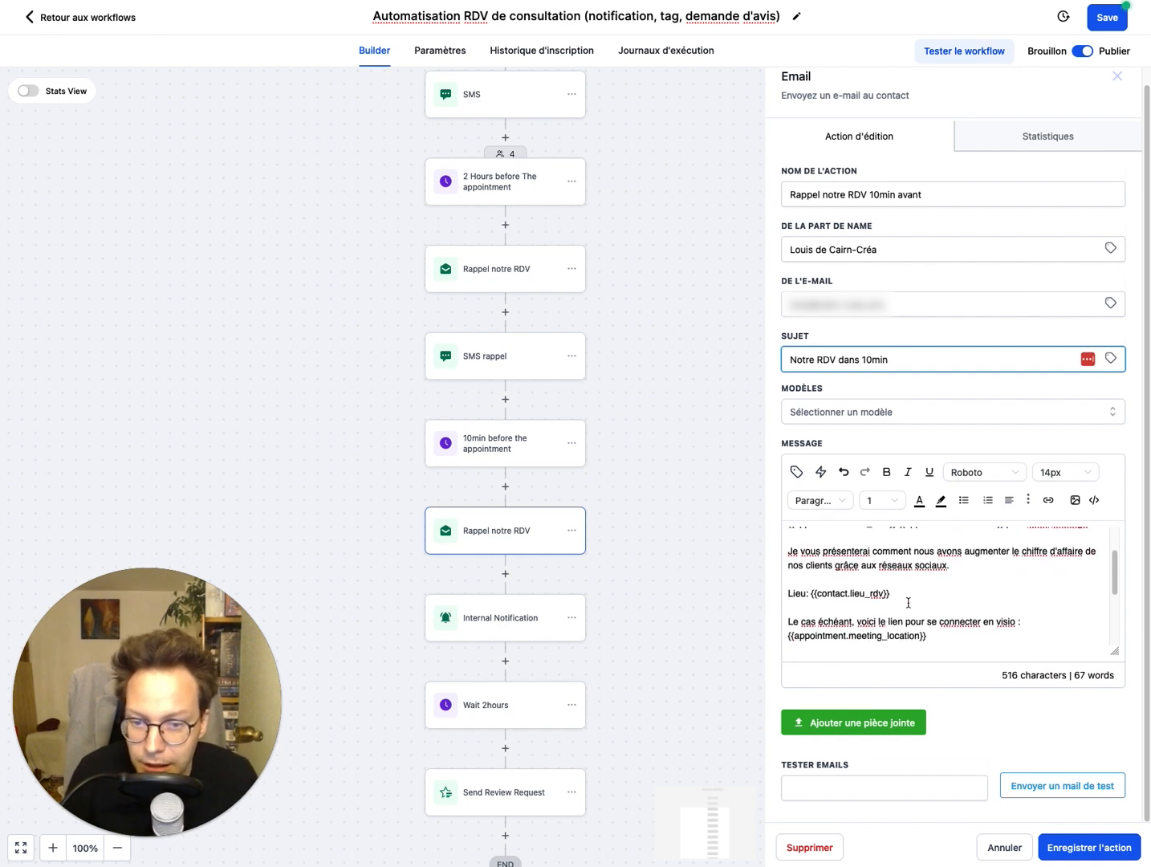
scroll(908, 603, up, 3)
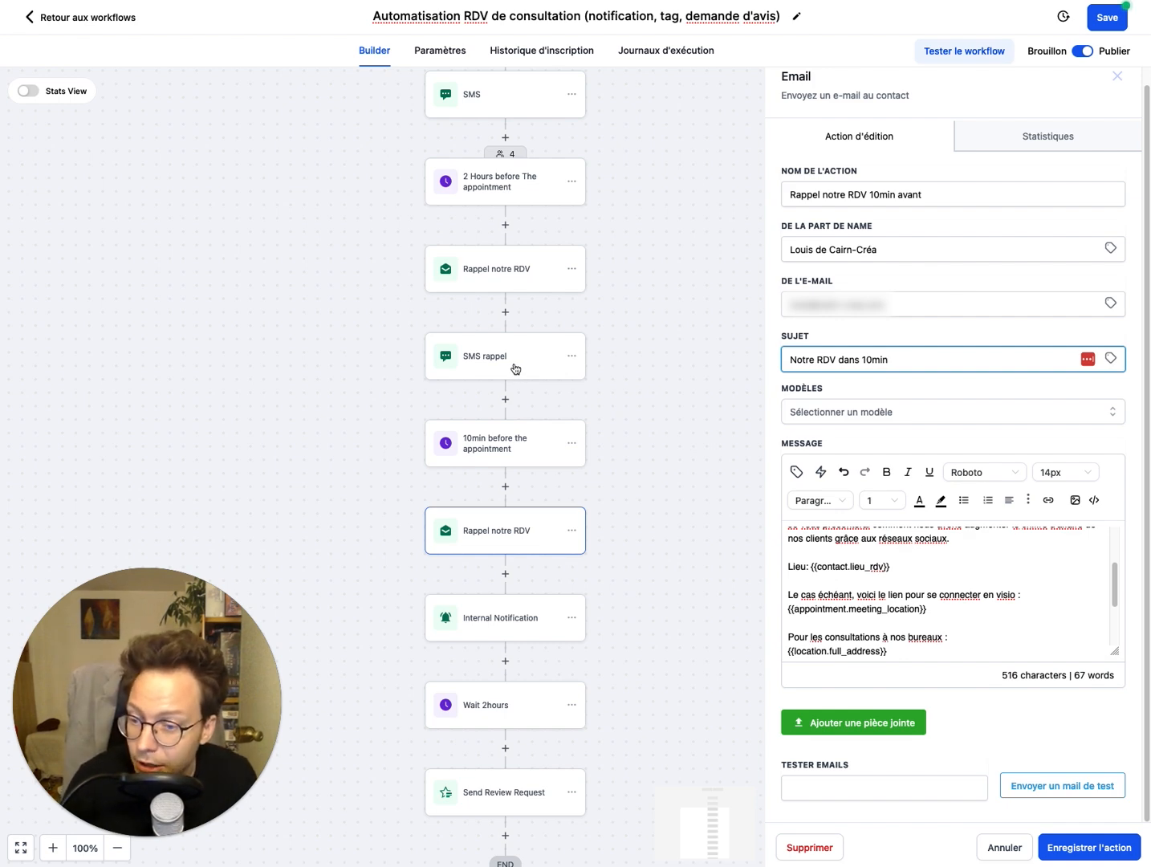
drag(692, 455, 681, 360)
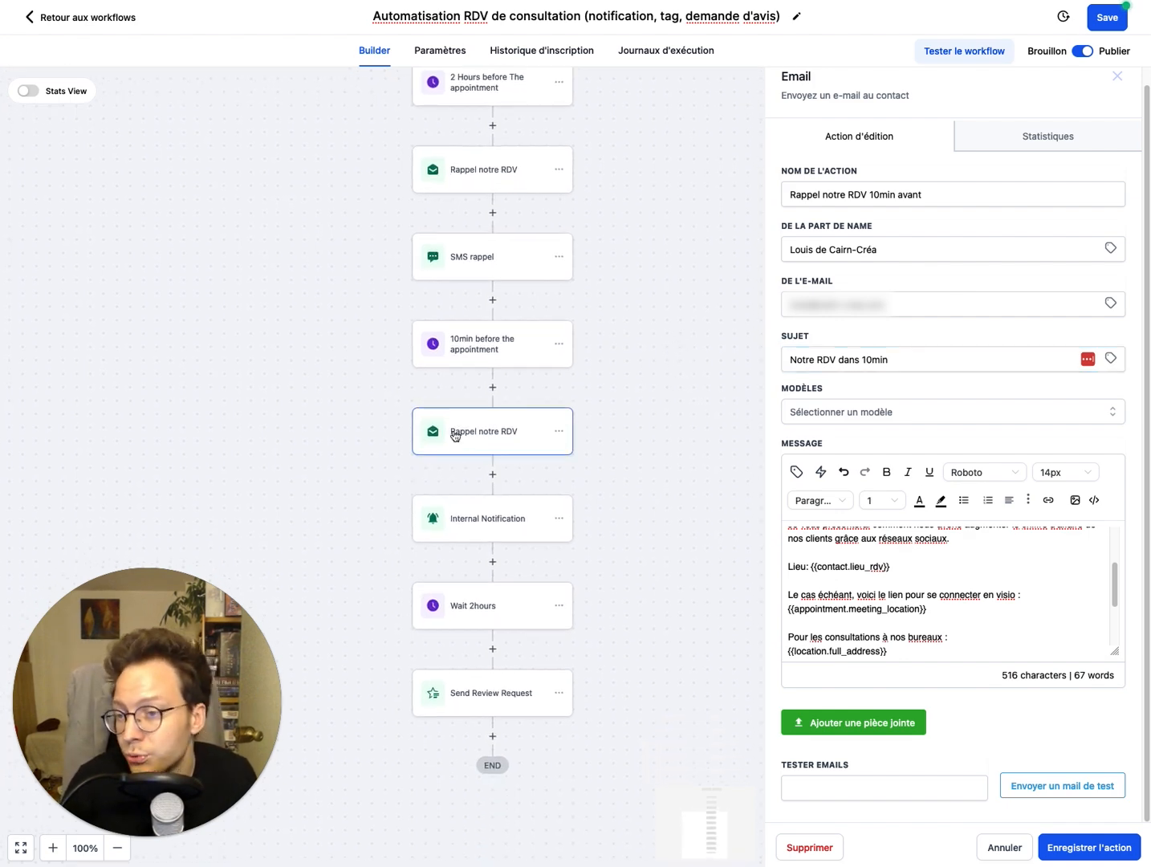